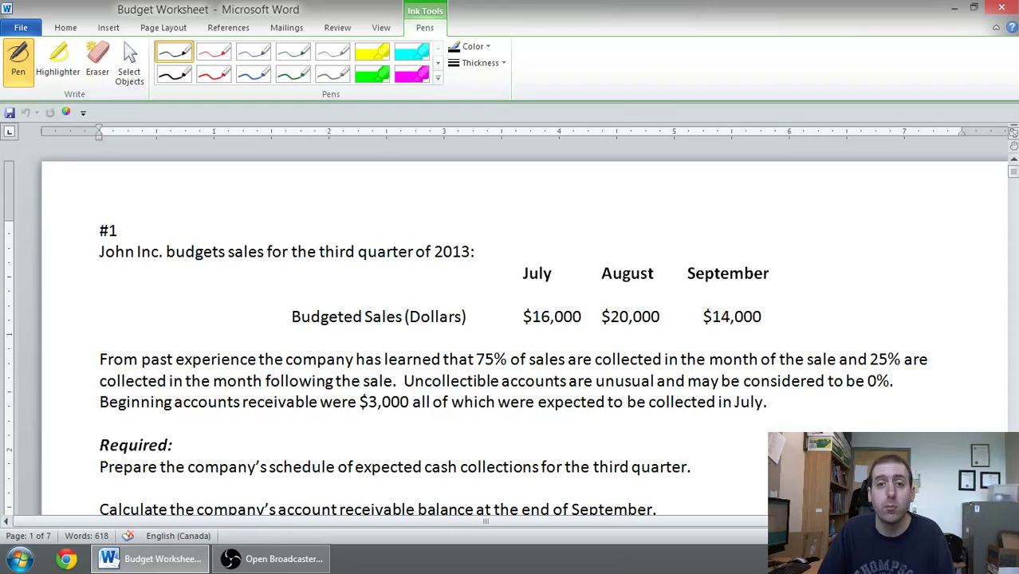
# - Handwrite "John Inc." with the pen in the first heading row of the blank schedule table
pyautogui.scroll(-1, 525, 335)
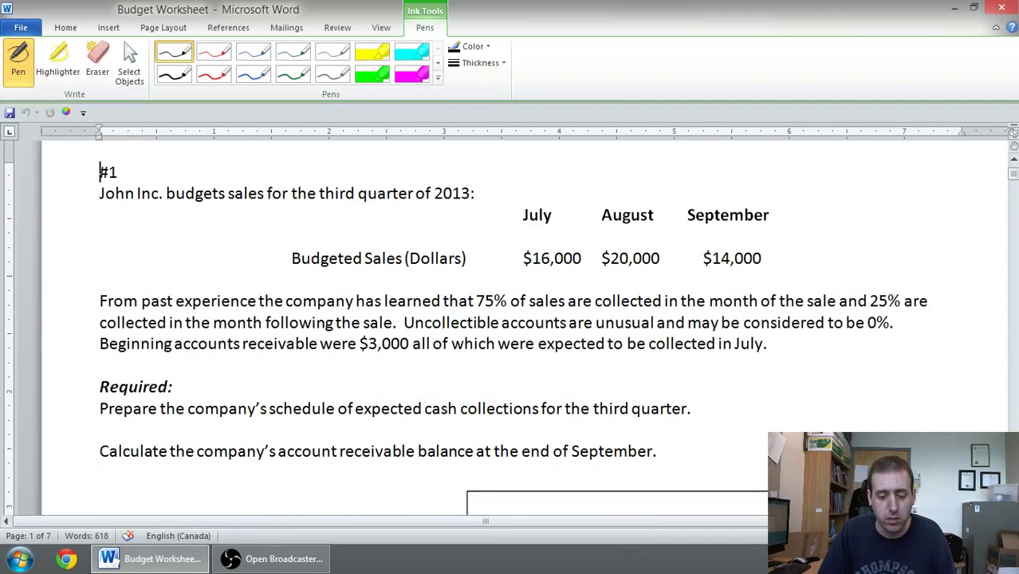
pyautogui.scroll(-1, 525, 335)
pyautogui.scroll(1, 525, 335)
pyautogui.scroll(-1, 525, 334)
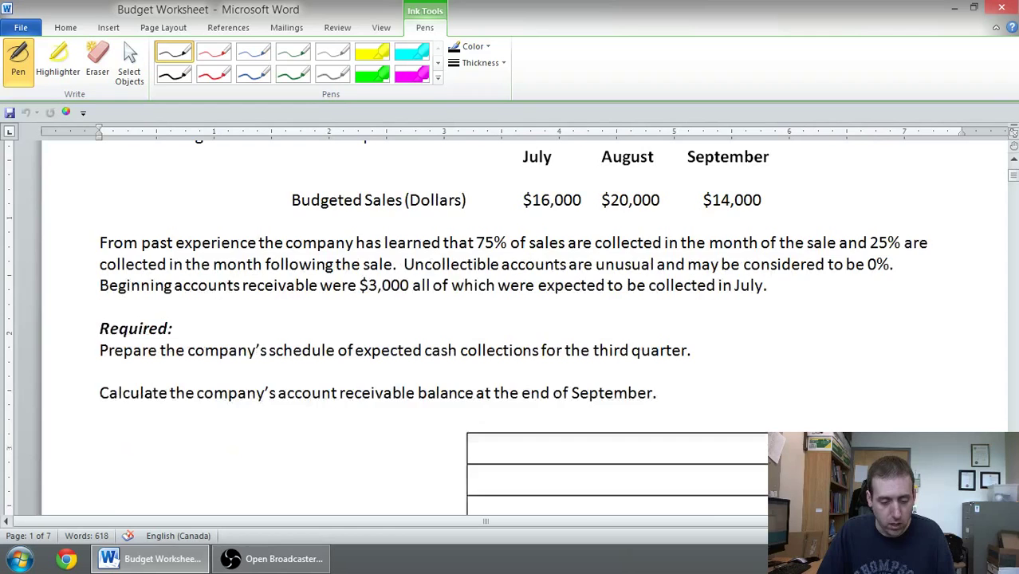
pyautogui.scroll(-2, 525, 335)
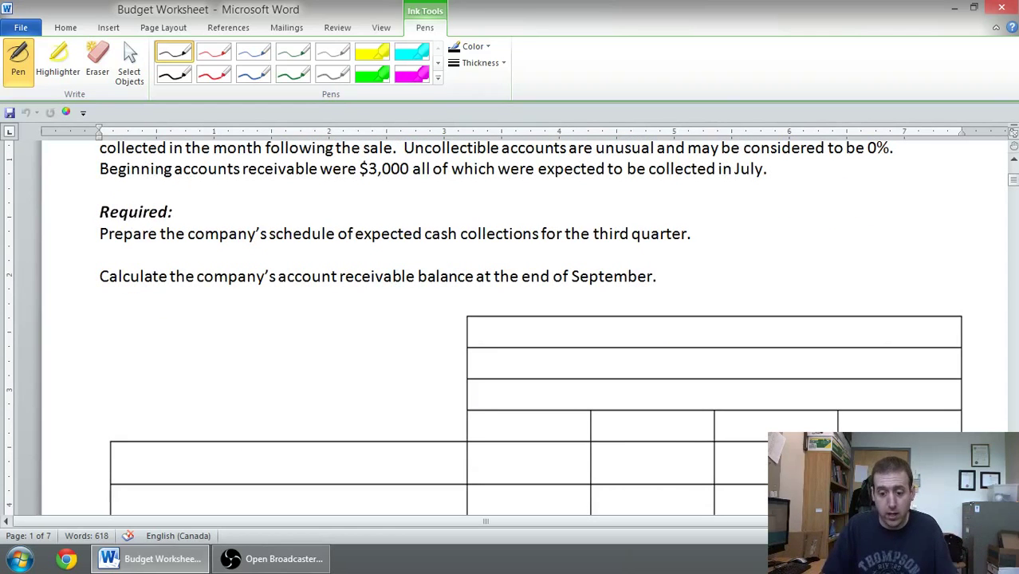
pyautogui.moveTo(608, 324)
pyautogui.mouseDown()
pyautogui.moveTo(598, 343)
pyautogui.moveTo(621, 323)
pyautogui.moveTo(625, 335)
pyautogui.mouseUp()
pyautogui.moveTo(634, 324)
pyautogui.mouseDown()
pyautogui.moveTo(660, 344)
pyautogui.moveTo(689, 345)
pyautogui.mouseUp()
pyautogui.moveTo(682, 344)
pyautogui.mouseDown()
pyautogui.moveTo(697, 345)
pyautogui.moveTo(697, 324)
pyautogui.mouseUp()
pyautogui.moveTo(699, 344); pyautogui.dragTo(723, 343)
pyautogui.click(735, 338)
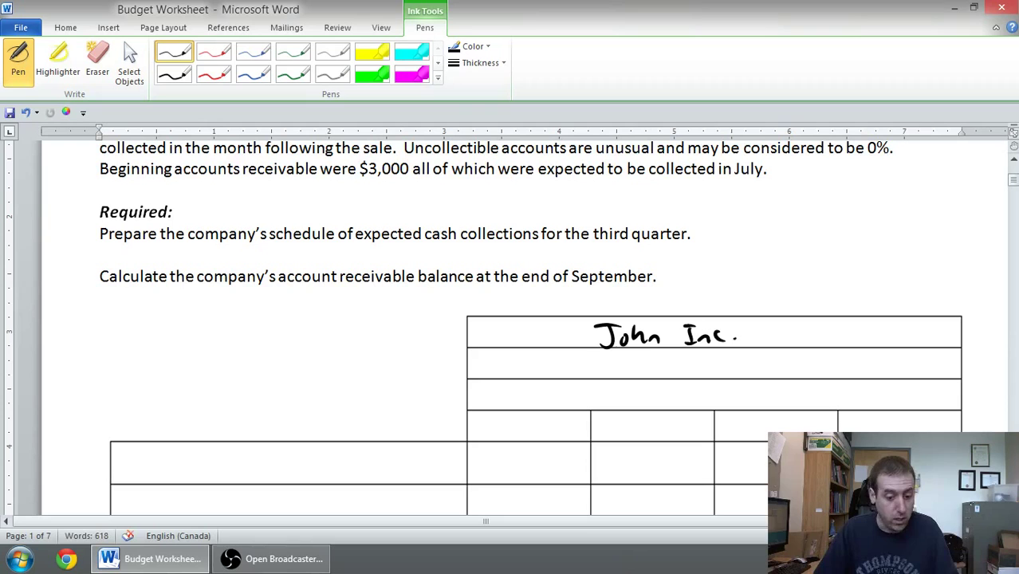
# - Handwrite the title "Schedule of Expected Cash Collections" in the second heading row of the table
pyautogui.moveTo(490, 353)
pyautogui.mouseDown()
pyautogui.moveTo(478, 370)
pyautogui.moveTo(493, 371)
pyautogui.mouseUp()
pyautogui.moveTo(502, 351)
pyautogui.mouseDown()
pyautogui.moveTo(519, 373)
pyautogui.moveTo(550, 351)
pyautogui.moveTo(595, 368)
pyautogui.moveTo(599, 361)
pyautogui.mouseUp()
pyautogui.moveTo(614, 351)
pyautogui.mouseDown()
pyautogui.moveTo(606, 372)
pyautogui.moveTo(662, 376)
pyautogui.mouseUp()
pyautogui.moveTo(662, 364)
pyautogui.mouseDown()
pyautogui.moveTo(651, 377)
pyautogui.moveTo(667, 386)
pyautogui.mouseUp()
pyautogui.moveTo(676, 370); pyautogui.dragTo(684, 373)
pyautogui.moveTo(700, 348); pyautogui.dragTo(701, 373)
pyautogui.moveTo(695, 359)
pyautogui.mouseDown()
pyautogui.moveTo(720, 371)
pyautogui.moveTo(734, 348)
pyautogui.moveTo(759, 370)
pyautogui.moveTo(786, 371)
pyautogui.mouseUp()
pyautogui.moveTo(795, 350)
pyautogui.mouseDown()
pyautogui.moveTo(798, 369)
pyautogui.moveTo(821, 372)
pyautogui.mouseUp()
pyautogui.moveTo(833, 367); pyautogui.dragTo(845, 372)
pyautogui.moveTo(851, 351)
pyautogui.mouseDown()
pyautogui.moveTo(851, 372)
pyautogui.moveTo(863, 373)
pyautogui.mouseUp()
pyautogui.moveTo(872, 362)
pyautogui.mouseDown()
pyautogui.moveTo(868, 373)
pyautogui.moveTo(879, 370)
pyautogui.mouseUp()
pyautogui.moveTo(873, 361)
pyautogui.mouseDown()
pyautogui.moveTo(886, 359)
pyautogui.moveTo(893, 373)
pyautogui.mouseUp()
pyautogui.moveTo(897, 365); pyautogui.dragTo(914, 373)
pyautogui.moveTo(917, 365); pyautogui.dragTo(923, 367)
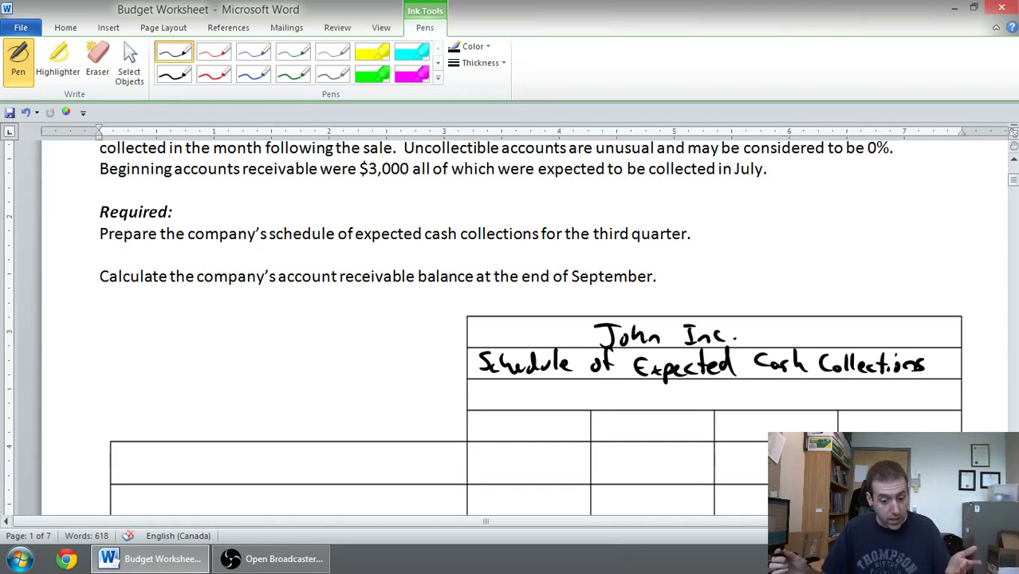
# - Handwrite "For the Quarter Ended September 30, 2013" in the third heading row of the table
pyautogui.scroll(3, 510, 319)
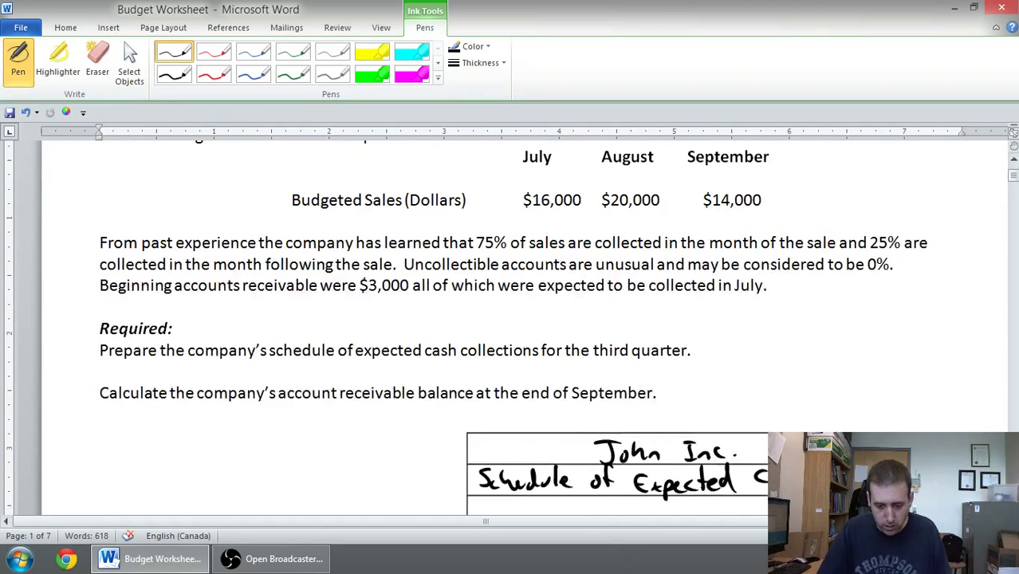
pyautogui.scroll(2, 510, 319)
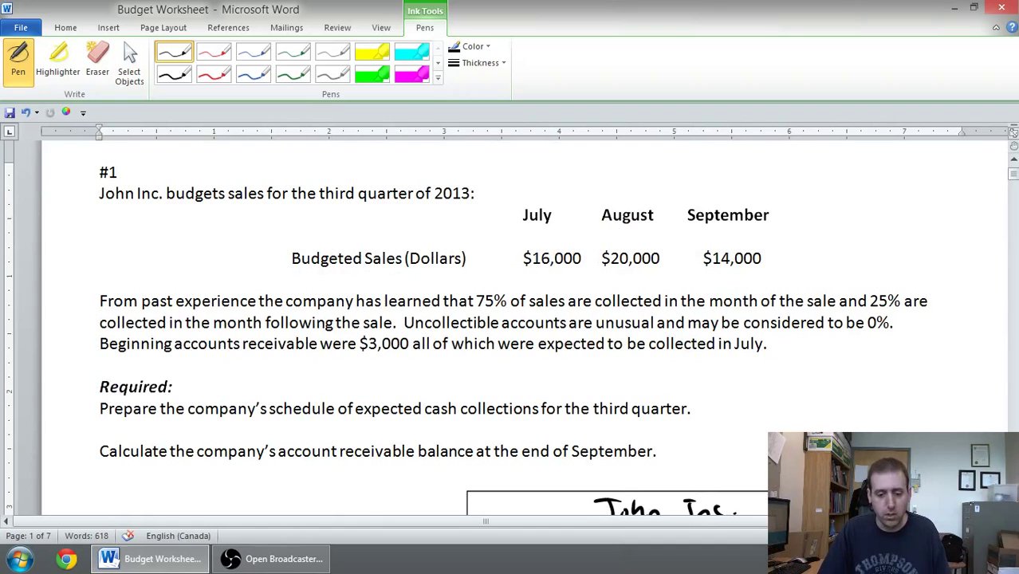
pyautogui.scroll(-3, 510, 319)
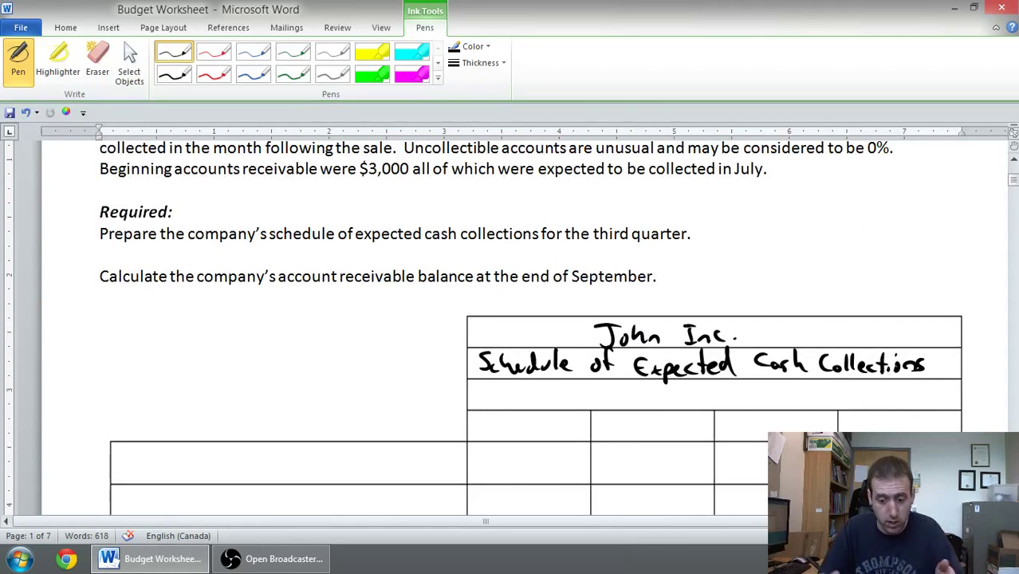
pyautogui.moveTo(489, 383); pyautogui.dragTo(502, 381)
pyautogui.moveTo(490, 383)
pyautogui.mouseDown()
pyautogui.moveTo(492, 402)
pyautogui.moveTo(527, 401)
pyautogui.mouseUp()
pyautogui.moveTo(521, 390); pyautogui.dragTo(540, 402)
pyautogui.moveTo(546, 399); pyautogui.dragTo(580, 407)
pyautogui.moveTo(582, 397); pyautogui.dragTo(606, 405)
pyautogui.moveTo(606, 398); pyautogui.dragTo(612, 395)
pyautogui.moveTo(617, 385)
pyautogui.mouseDown()
pyautogui.moveTo(617, 403)
pyautogui.moveTo(624, 391)
pyautogui.mouseUp()
pyautogui.moveTo(625, 399); pyautogui.dragTo(654, 403)
pyautogui.moveTo(653, 386); pyautogui.dragTo(679, 401)
pyautogui.moveTo(684, 385)
pyautogui.mouseDown()
pyautogui.moveTo(686, 404)
pyautogui.moveTo(707, 403)
pyautogui.mouseUp()
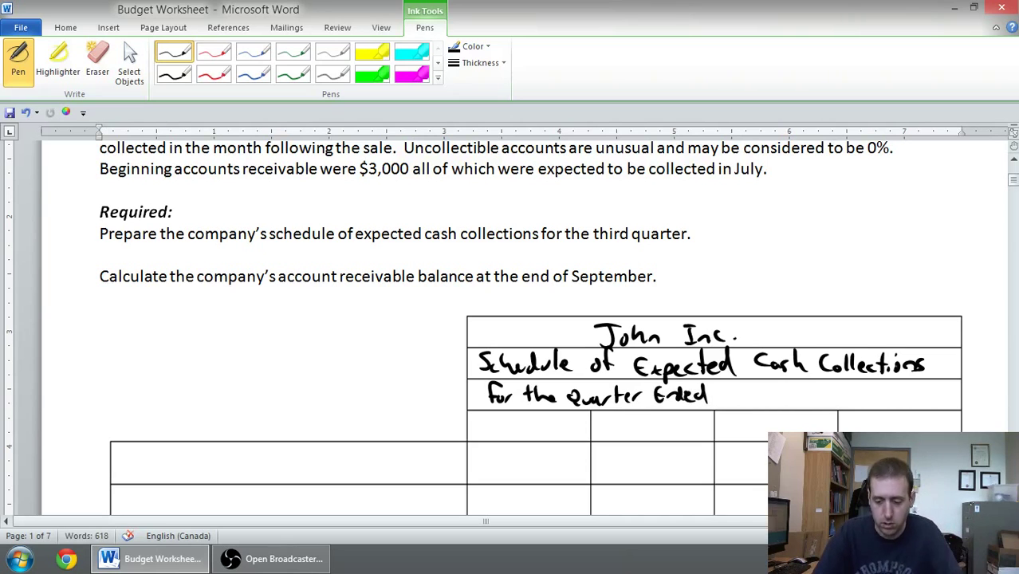
pyautogui.moveTo(755, 386)
pyautogui.mouseDown()
pyautogui.moveTo(736, 403)
pyautogui.moveTo(763, 402)
pyautogui.mouseUp()
pyautogui.moveTo(767, 394); pyautogui.dragTo(770, 406)
pyautogui.moveTo(766, 395); pyautogui.dragTo(786, 403)
pyautogui.moveTo(789, 397); pyautogui.dragTo(806, 404)
pyautogui.moveTo(809, 385); pyautogui.dragTo(820, 402)
pyautogui.moveTo(821, 397)
pyautogui.mouseDown()
pyautogui.moveTo(841, 394)
pyautogui.moveTo(857, 408)
pyautogui.moveTo(870, 390)
pyautogui.mouseUp()
pyautogui.moveTo(881, 407)
pyautogui.mouseDown()
pyautogui.moveTo(877, 416)
pyautogui.moveTo(908, 393)
pyautogui.moveTo(931, 403)
pyautogui.mouseUp()
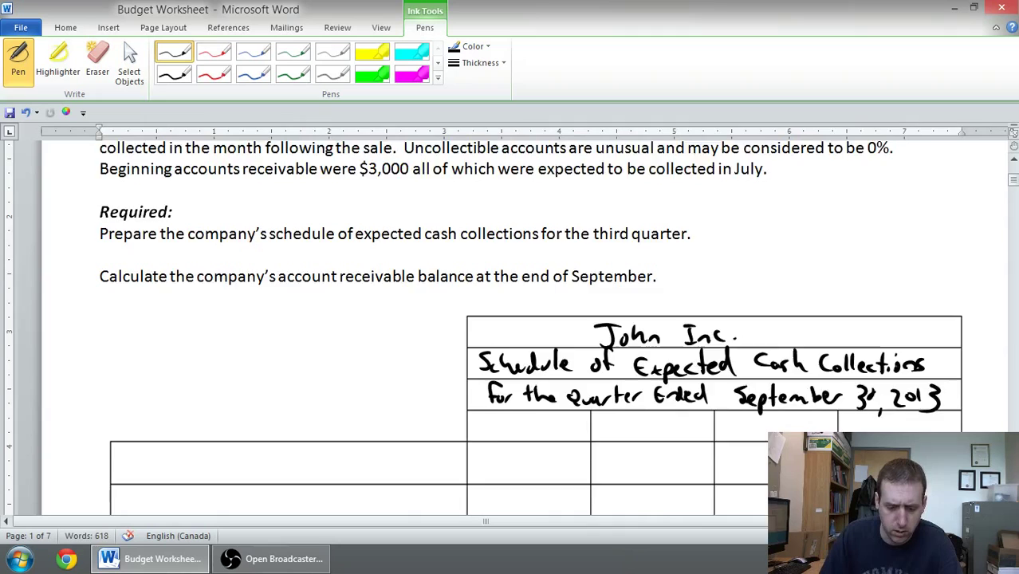
# - Handwrite the column headings "July", "August", "Sept." and "Q3" in the row below the schedule's date line
pyautogui.scroll(3, 510, 327)
pyautogui.scroll(3, 511, 326)
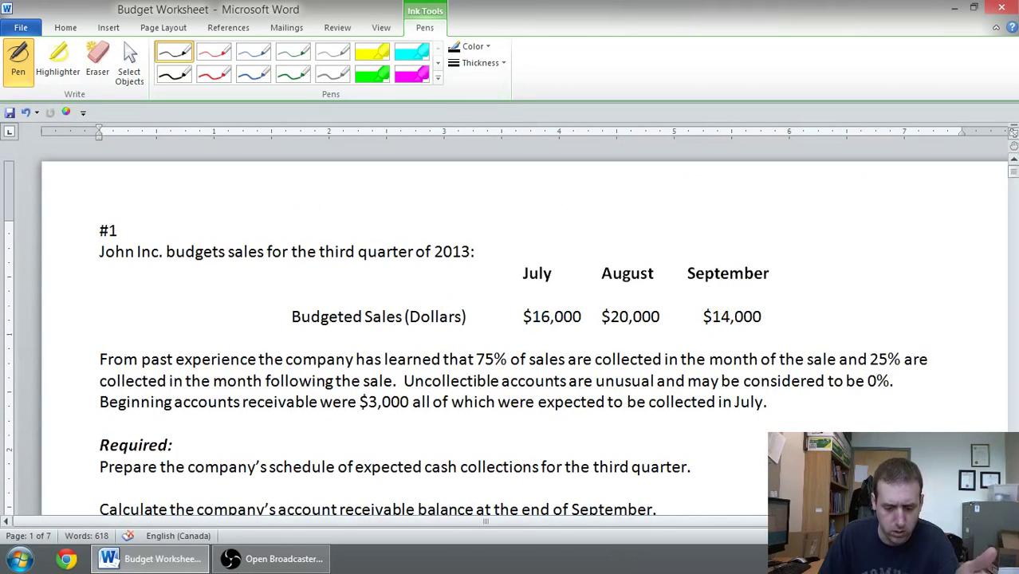
pyautogui.scroll(-3, 510, 327)
pyautogui.scroll(-2, 510, 327)
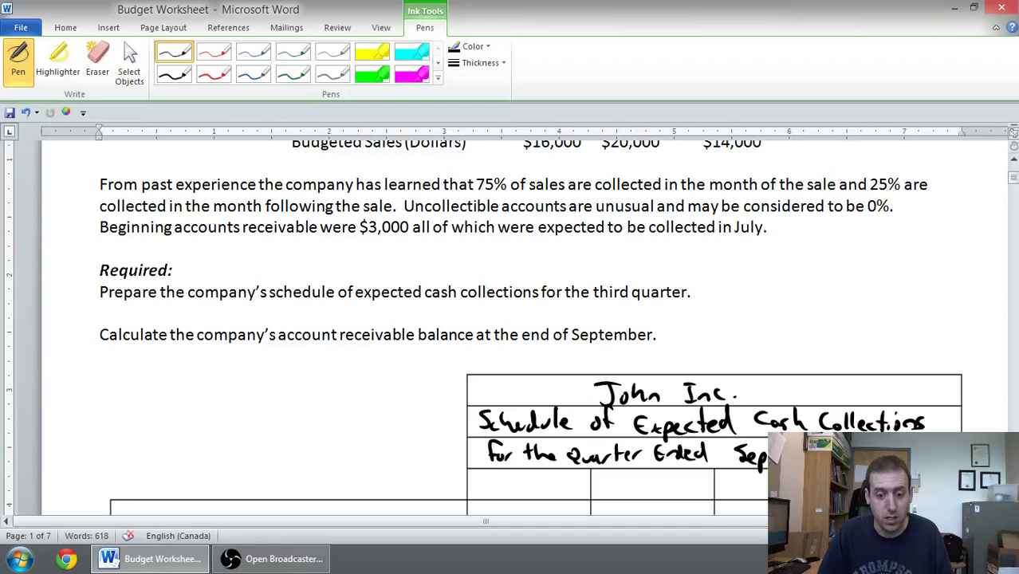
pyautogui.scroll(-5, 510, 327)
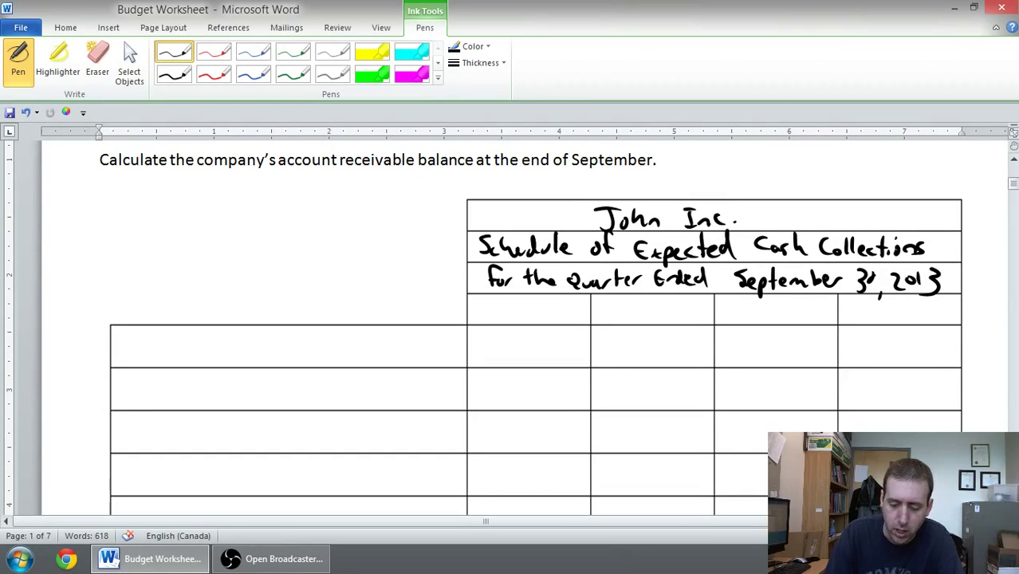
pyautogui.moveTo(521, 300)
pyautogui.mouseDown()
pyautogui.moveTo(519, 316)
pyautogui.moveTo(507, 310)
pyautogui.mouseUp()
pyautogui.moveTo(509, 299)
pyautogui.mouseDown()
pyautogui.moveTo(526, 298)
pyautogui.moveTo(535, 318)
pyautogui.mouseUp()
pyautogui.moveTo(543, 296); pyautogui.dragTo(550, 327)
pyautogui.moveTo(610, 320); pyautogui.dragTo(622, 311)
pyautogui.moveTo(627, 305)
pyautogui.mouseDown()
pyautogui.moveTo(637, 325)
pyautogui.moveTo(658, 315)
pyautogui.mouseUp()
pyautogui.moveTo(665, 303)
pyautogui.mouseDown()
pyautogui.moveTo(659, 317)
pyautogui.moveTo(680, 319)
pyautogui.mouseUp()
pyautogui.moveTo(672, 310); pyautogui.dragTo(750, 317)
pyautogui.moveTo(753, 309); pyautogui.dragTo(755, 331)
pyautogui.moveTo(773, 296); pyautogui.dragTo(775, 319)
pyautogui.moveTo(768, 307); pyautogui.dragTo(780, 305)
pyautogui.click(793, 314)
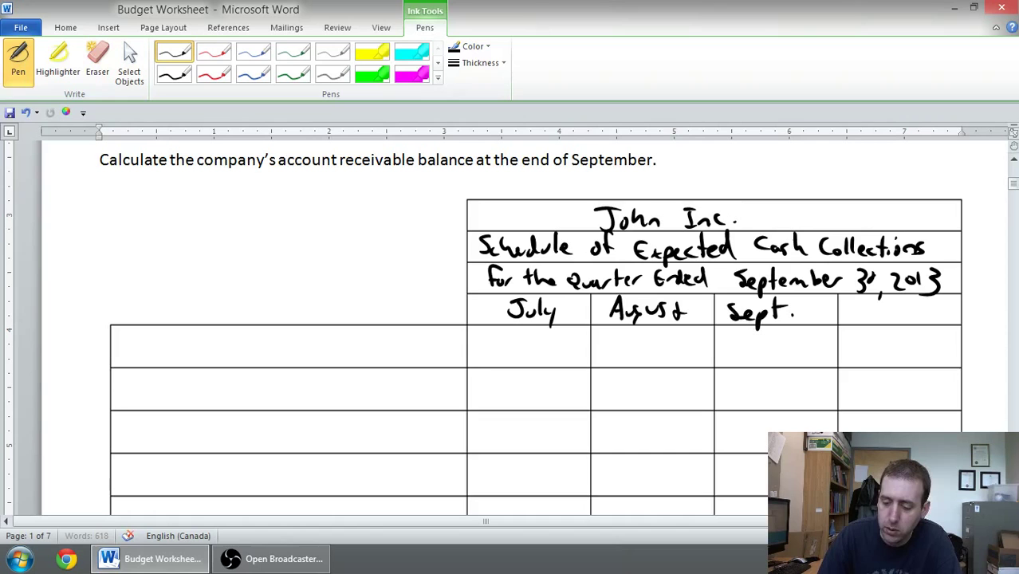
pyautogui.moveTo(874, 300); pyautogui.dragTo(878, 322)
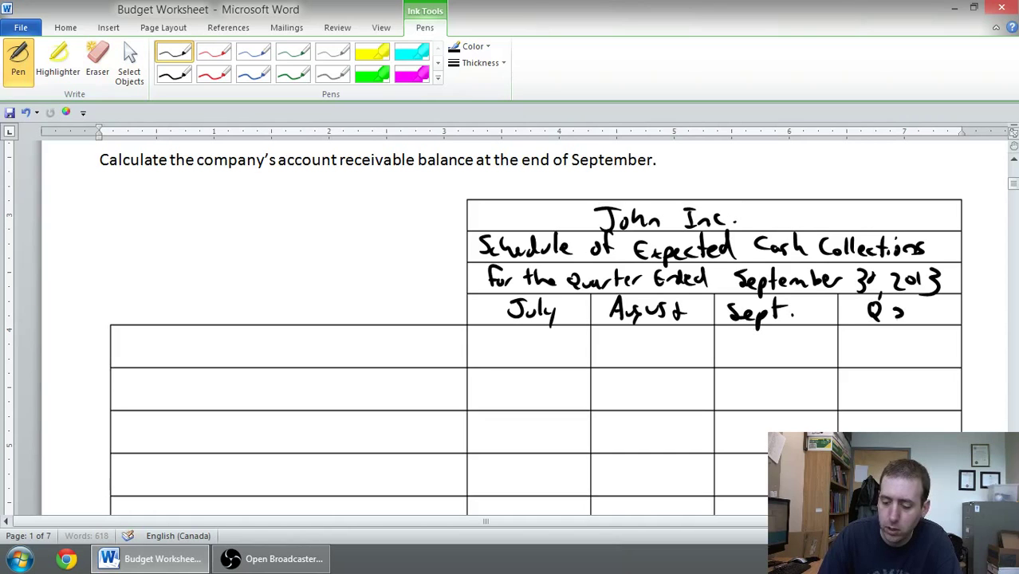
pyautogui.moveTo(896, 314); pyautogui.dragTo(890, 330)
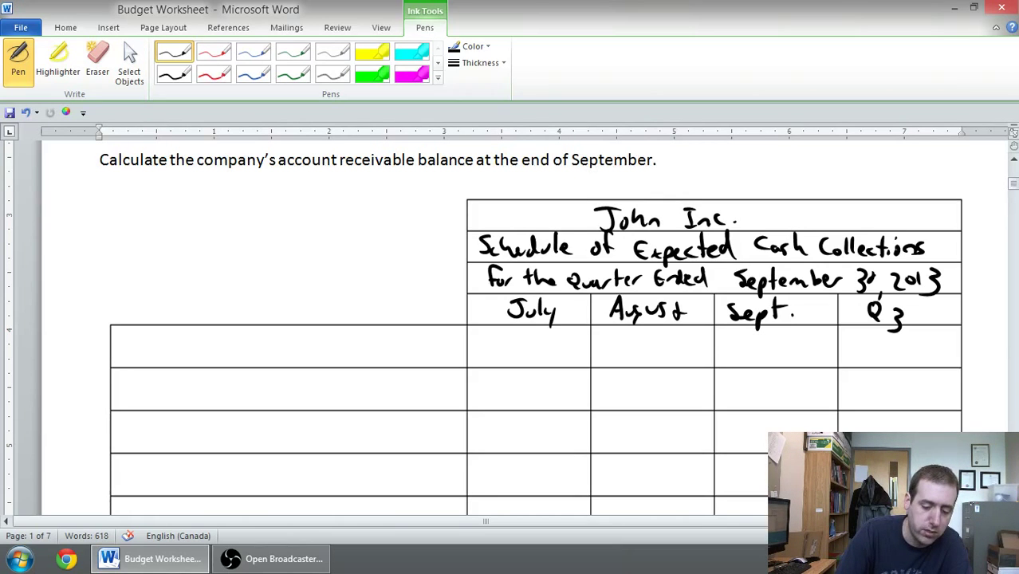
# - Label the first schedule row "Beginning A/R" and underline the $3,000 beginning receivables amount in the problem text
pyautogui.moveTo(137, 330)
pyautogui.mouseDown()
pyautogui.moveTo(142, 351)
pyautogui.moveTo(169, 375)
pyautogui.moveTo(254, 345)
pyautogui.moveTo(253, 376)
pyautogui.moveTo(294, 364)
pyautogui.mouseUp()
pyautogui.moveTo(324, 323)
pyautogui.mouseDown()
pyautogui.moveTo(298, 369)
pyautogui.moveTo(348, 365)
pyautogui.mouseUp()
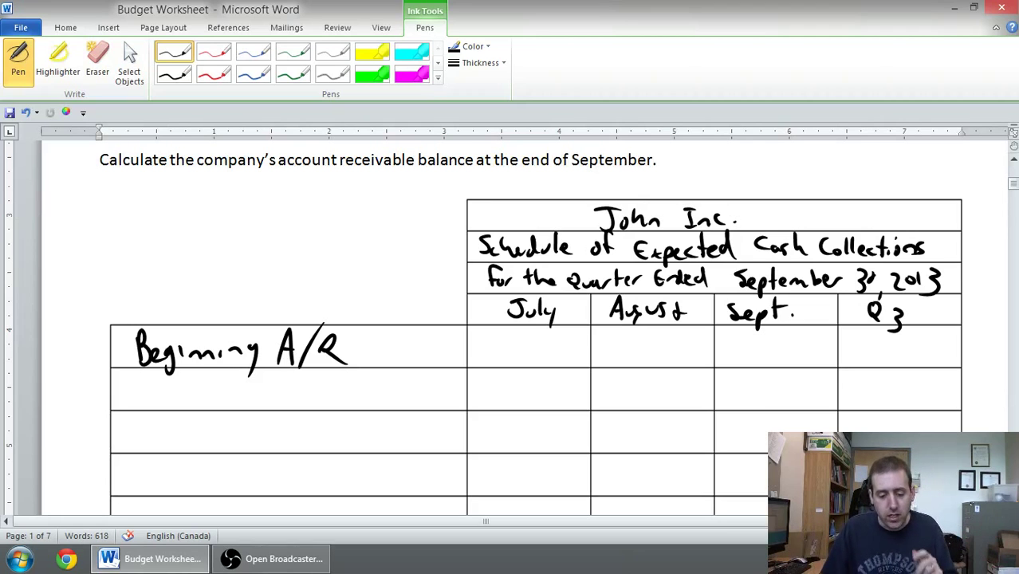
pyautogui.moveTo(1011, 187); pyautogui.dragTo(1011, 159)
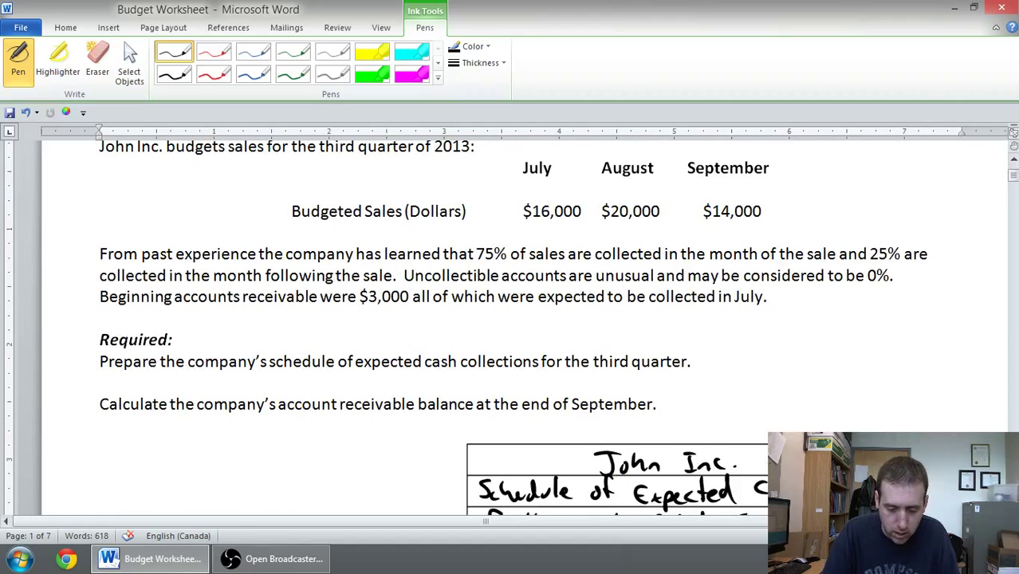
pyautogui.moveTo(369, 303); pyautogui.dragTo(408, 301)
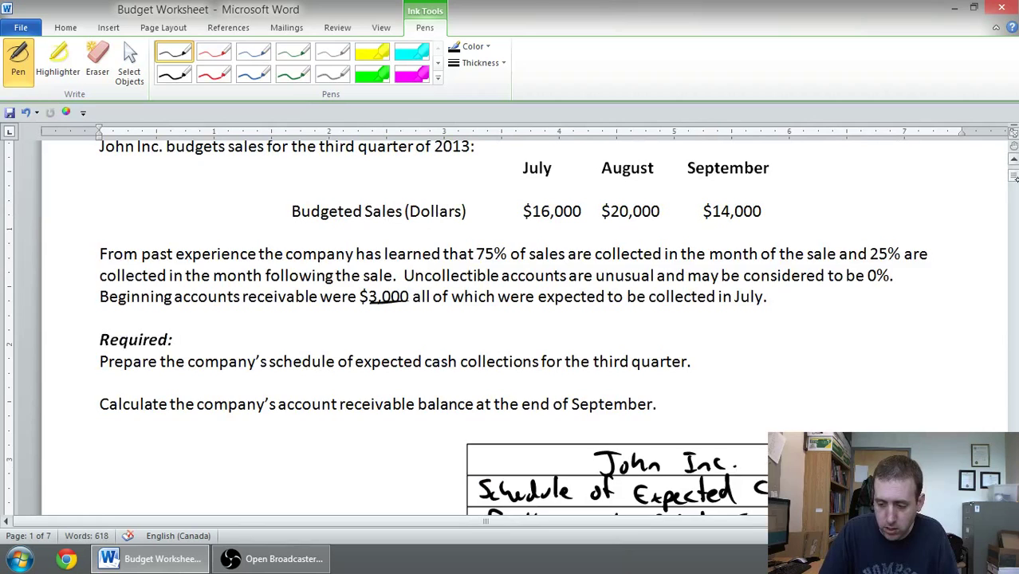
# - Handwrite 3,000 in the July column of the Beginning A/R row
pyautogui.click(1011, 182)
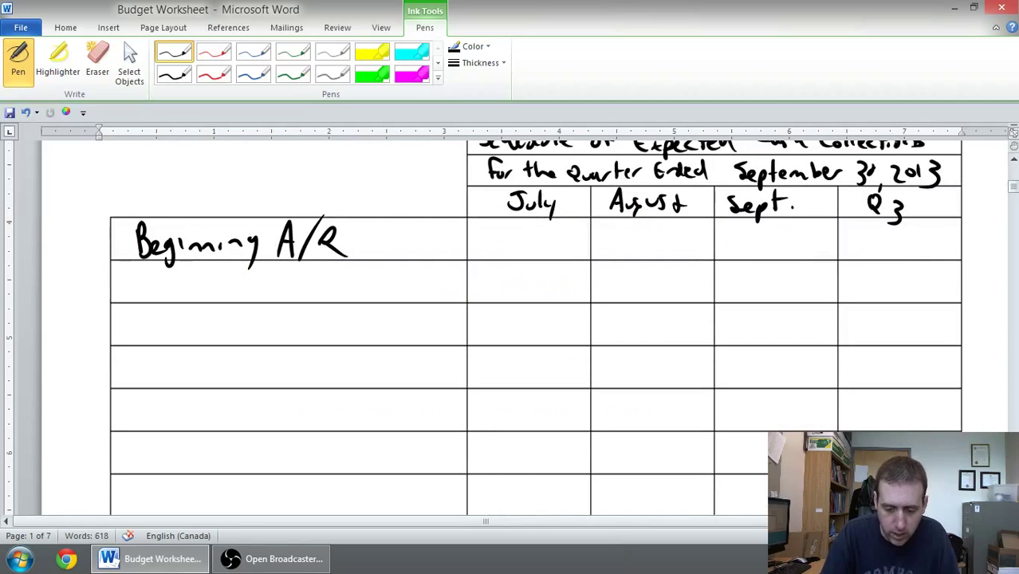
pyautogui.moveTo(481, 229)
pyautogui.mouseDown()
pyautogui.moveTo(482, 255)
pyautogui.moveTo(501, 263)
pyautogui.moveTo(515, 237)
pyautogui.mouseUp()
pyautogui.moveTo(532, 238); pyautogui.dragTo(535, 236)
pyautogui.moveTo(557, 233); pyautogui.dragTo(553, 234)
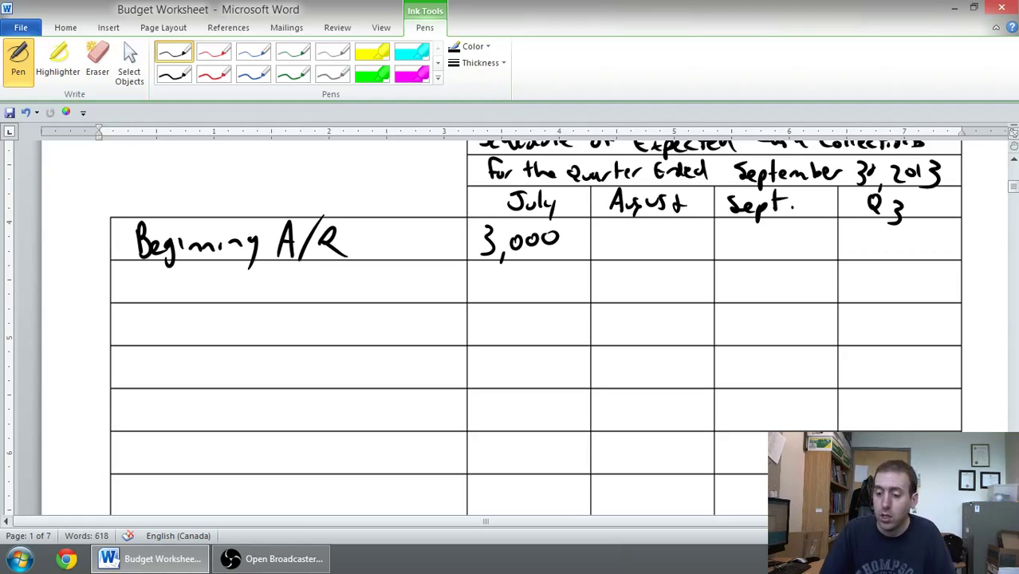
# - Handwrite the label "July Sales" in the row below Beginning A/R
pyautogui.moveTo(1012, 191); pyautogui.dragTo(1013, 176)
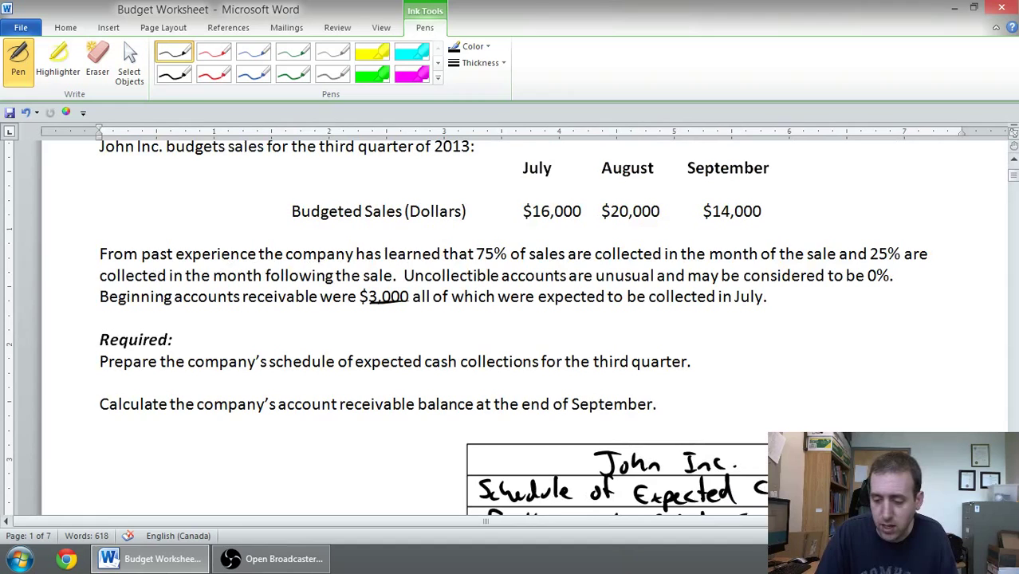
pyautogui.moveTo(1012, 176)
pyautogui.mouseDown()
pyautogui.moveTo(1012, 194)
pyautogui.moveTo(1013, 184)
pyautogui.mouseUp()
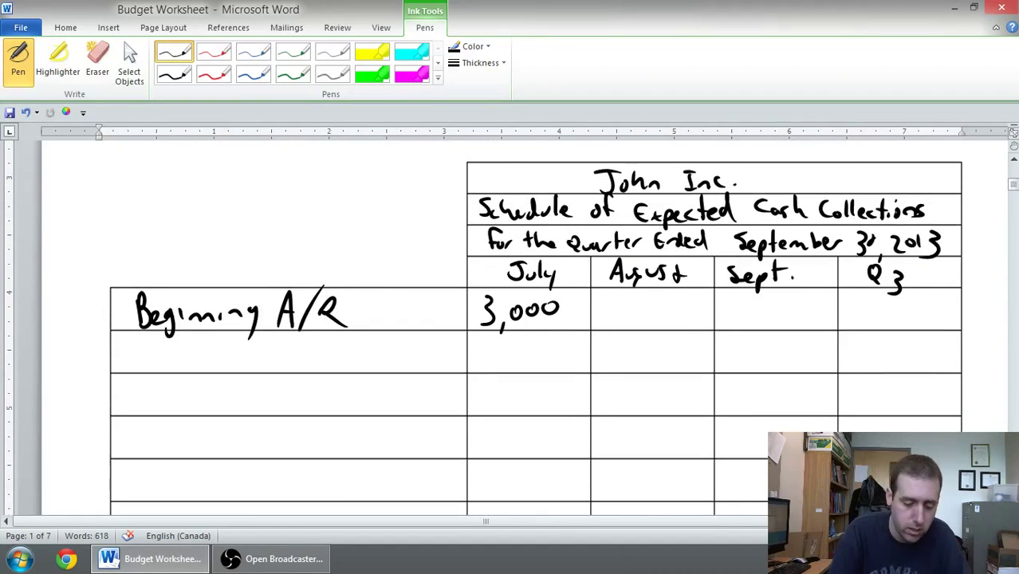
pyautogui.moveTo(141, 345)
pyautogui.mouseDown()
pyautogui.moveTo(129, 362)
pyautogui.moveTo(151, 338)
pyautogui.moveTo(161, 352)
pyautogui.mouseUp()
pyautogui.moveTo(165, 338); pyautogui.dragTo(172, 373)
pyautogui.moveTo(188, 349)
pyautogui.mouseDown()
pyautogui.moveTo(196, 348)
pyautogui.moveTo(191, 366)
pyautogui.mouseUp()
pyautogui.moveTo(209, 356); pyautogui.dragTo(213, 366)
pyautogui.moveTo(215, 359); pyautogui.dragTo(230, 367)
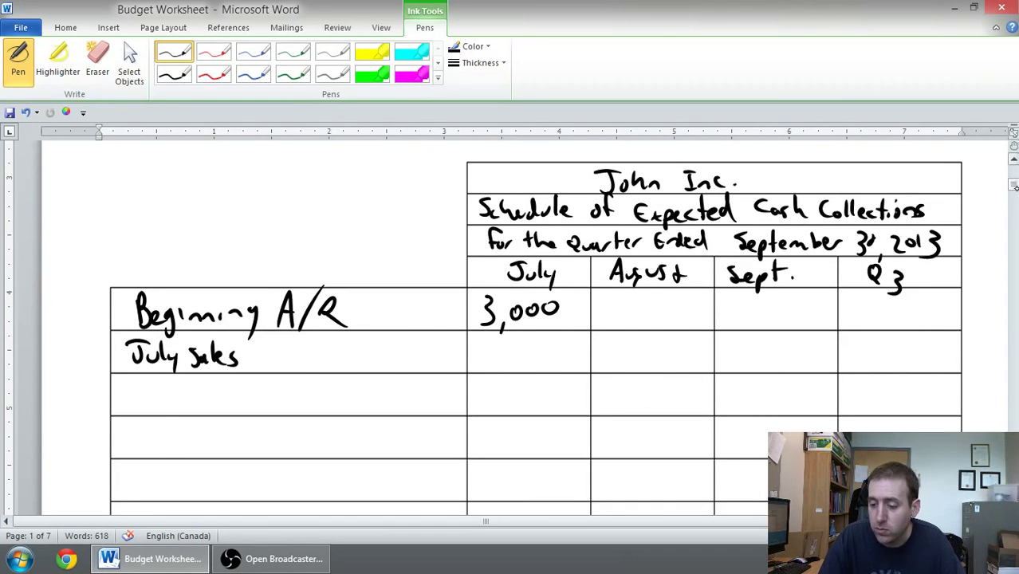
# - Annotate the July budgeted sales above the data table with a line and "75% → 12,000 = July"
pyautogui.scroll(10, 520, 328)
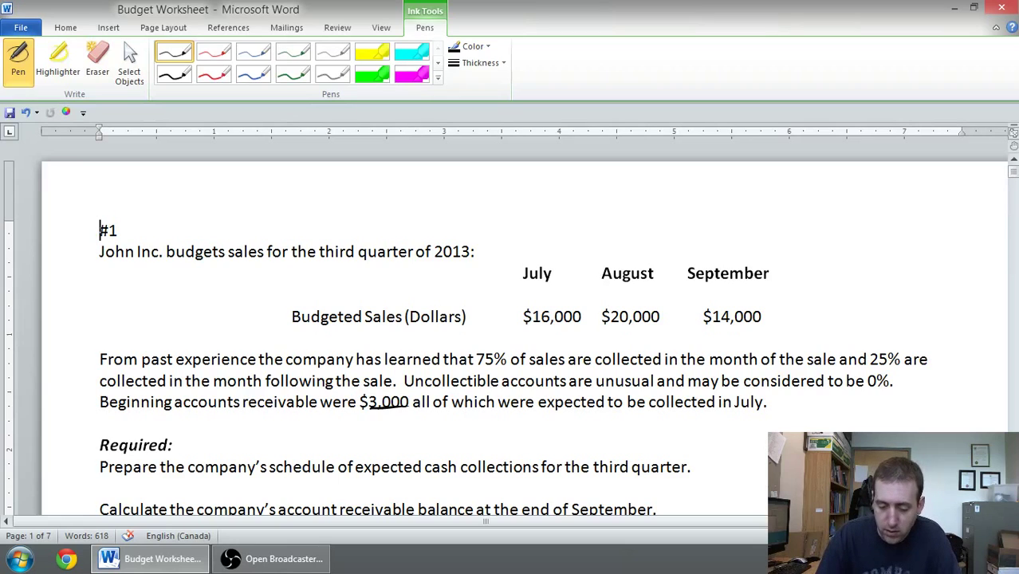
pyautogui.moveTo(571, 285); pyautogui.dragTo(606, 235)
pyautogui.moveTo(624, 201)
pyautogui.mouseDown()
pyautogui.moveTo(633, 215)
pyautogui.moveTo(708, 188)
pyautogui.moveTo(751, 205)
pyautogui.mouseUp()
pyautogui.moveTo(763, 182); pyautogui.dragTo(773, 184)
pyautogui.moveTo(788, 180); pyautogui.dragTo(816, 181)
pyautogui.moveTo(803, 189); pyautogui.dragTo(846, 190)
pyautogui.moveTo(850, 172); pyautogui.dragTo(860, 205)
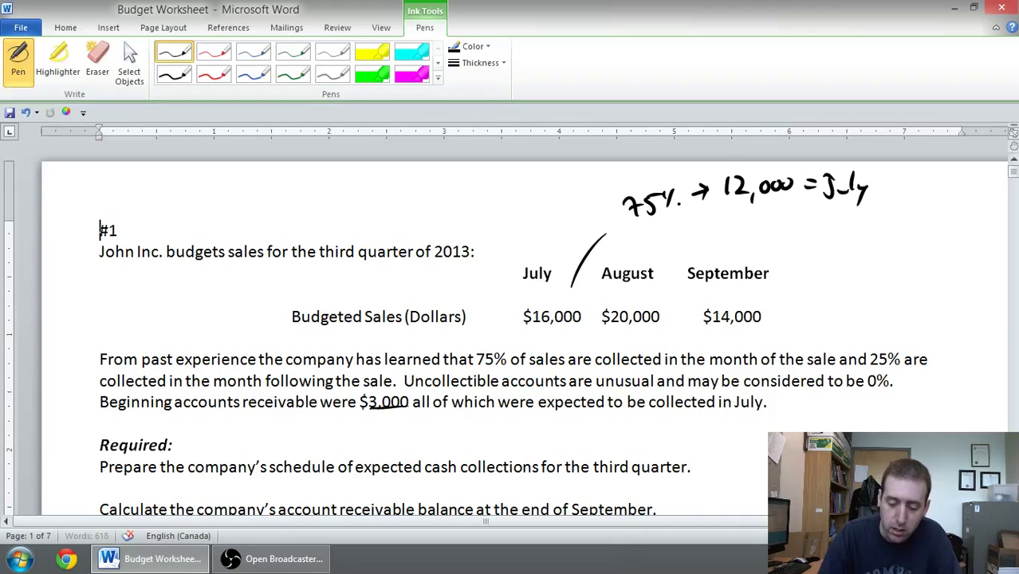
# - Draw a second line from the July $16,000 sales and handwrite "25% → 4,000 = August" beneath the 75% note
pyautogui.moveTo(575, 303)
pyautogui.mouseDown()
pyautogui.moveTo(622, 248)
pyautogui.moveTo(654, 241)
pyautogui.mouseUp()
pyautogui.moveTo(656, 228); pyautogui.dragTo(668, 226)
pyautogui.moveTo(674, 224); pyautogui.dragTo(666, 237)
pyautogui.moveTo(676, 233); pyautogui.dragTo(748, 223)
pyautogui.moveTo(744, 214); pyautogui.dragTo(746, 232)
pyautogui.moveTo(752, 226); pyautogui.dragTo(757, 216)
pyautogui.moveTo(768, 215); pyautogui.dragTo(808, 215)
pyautogui.moveTo(802, 221); pyautogui.dragTo(837, 229)
pyautogui.moveTo(827, 222); pyautogui.dragTo(850, 234)
pyautogui.moveTo(860, 219); pyautogui.dragTo(873, 230)
pyautogui.moveTo(887, 204)
pyautogui.mouseDown()
pyautogui.moveTo(888, 226)
pyautogui.moveTo(899, 212)
pyautogui.mouseUp()
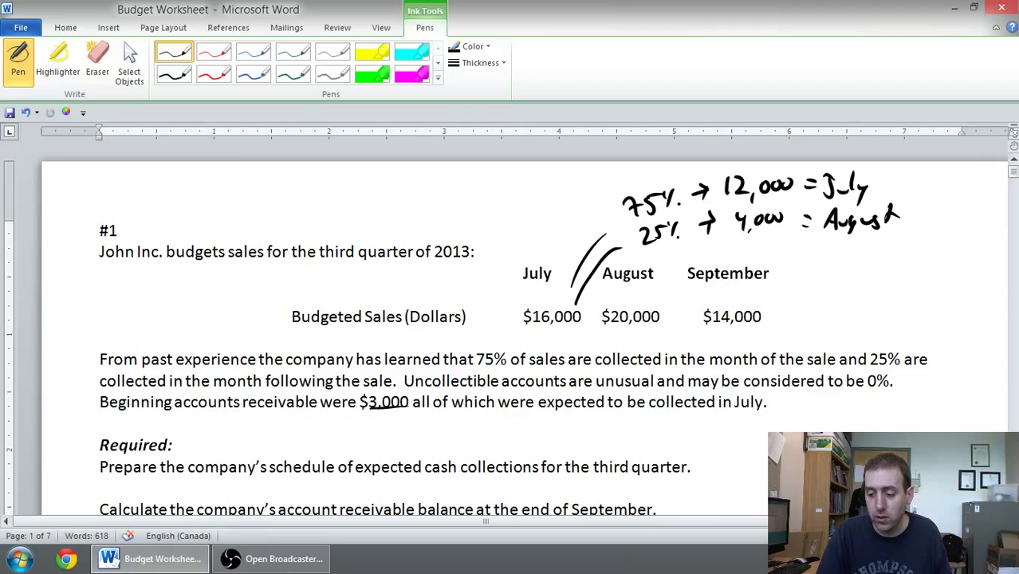
# - Fill the July Sales row with 12,000 under July and 4,000 under August
pyautogui.scroll(-10, 510, 335)
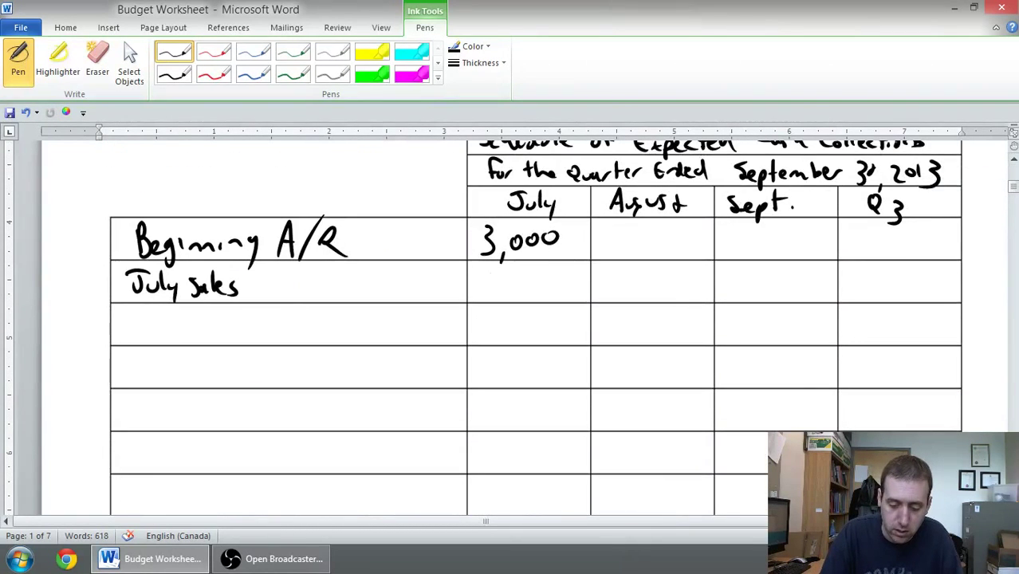
pyautogui.moveTo(488, 273)
pyautogui.mouseDown()
pyautogui.moveTo(510, 288)
pyautogui.moveTo(550, 280)
pyautogui.mouseUp()
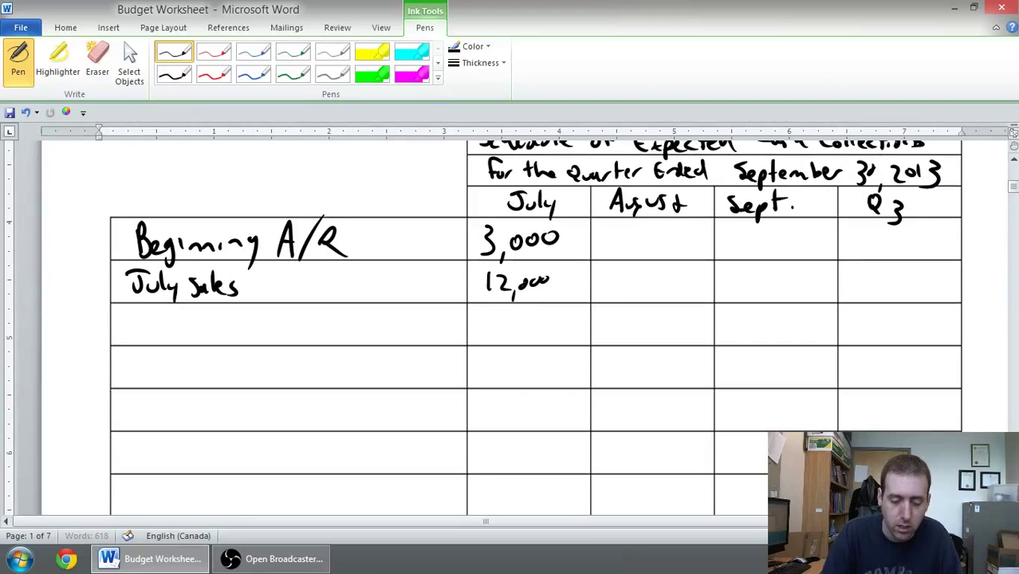
pyautogui.moveTo(611, 273)
pyautogui.mouseDown()
pyautogui.moveTo(624, 284)
pyautogui.moveTo(678, 276)
pyautogui.mouseUp()
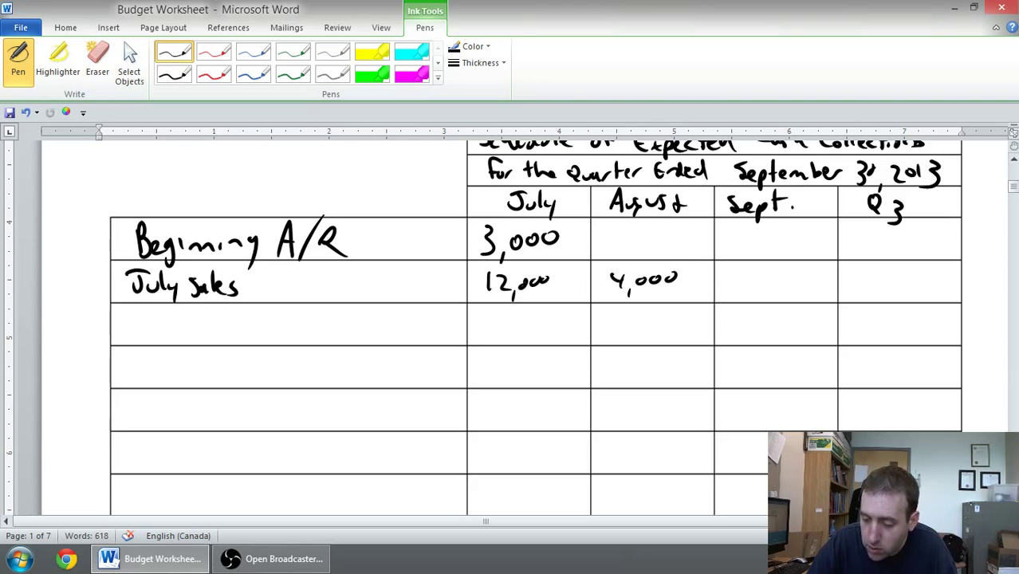
# - Handwrite the label "August Sales" in the row below July Sales
pyautogui.scroll(10, 1013, 190)
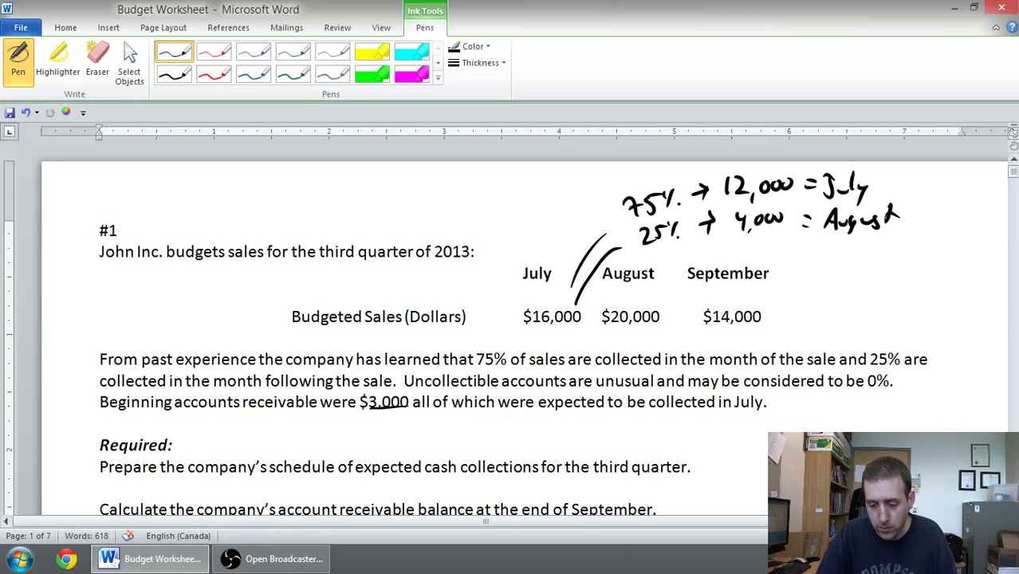
pyautogui.scroll(-10, 510, 327)
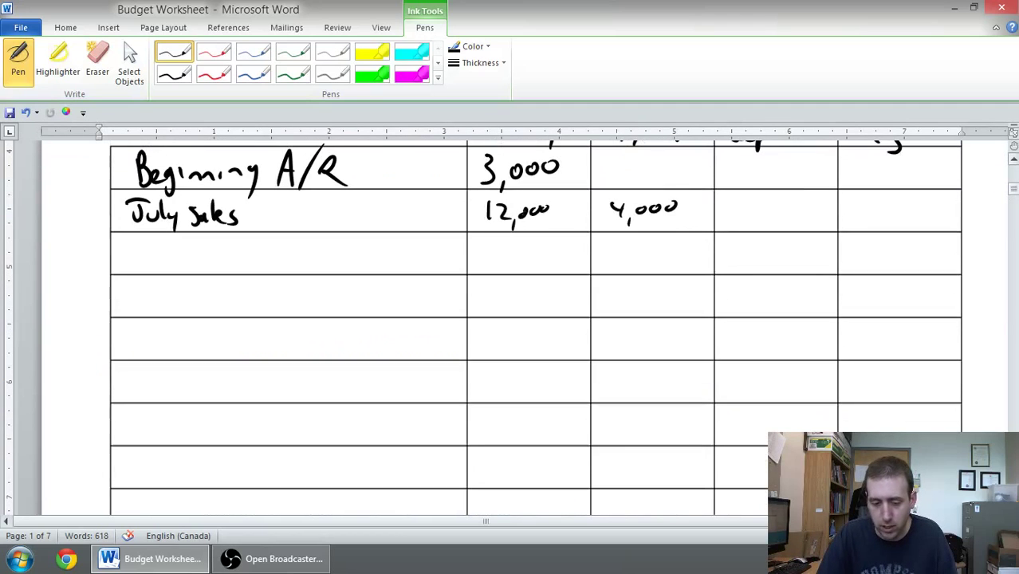
pyautogui.moveTo(127, 266)
pyautogui.mouseDown()
pyautogui.moveTo(143, 254)
pyautogui.moveTo(164, 271)
pyautogui.moveTo(185, 252)
pyautogui.moveTo(180, 263)
pyautogui.mouseUp()
pyautogui.moveTo(194, 243)
pyautogui.mouseDown()
pyautogui.moveTo(192, 265)
pyautogui.moveTo(235, 267)
pyautogui.mouseUp()
pyautogui.moveTo(240, 249)
pyautogui.mouseDown()
pyautogui.moveTo(244, 268)
pyautogui.moveTo(260, 271)
pyautogui.mouseUp()
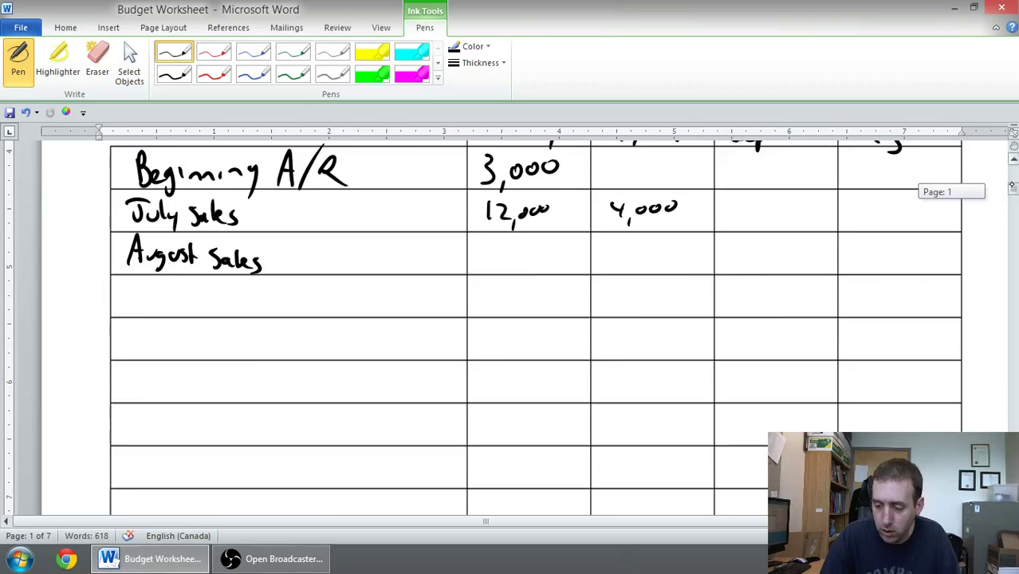
# - Fill the August Sales row with 15,000 under August and 5,000 under Sept., and handwrite the label "September Sales" in the row below
pyautogui.scroll(10, 511, 319)
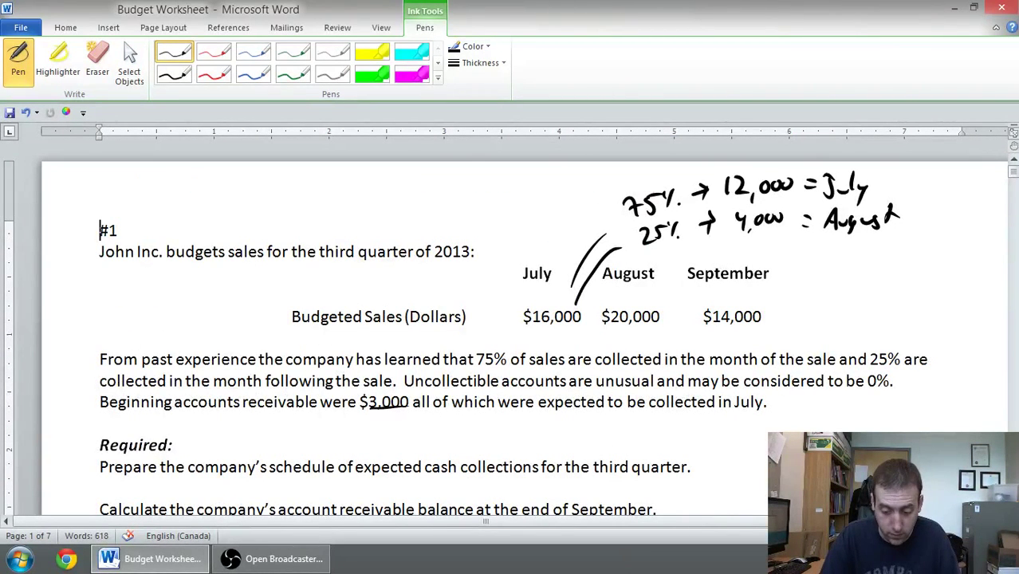
pyautogui.scroll(-2, 1015, 167)
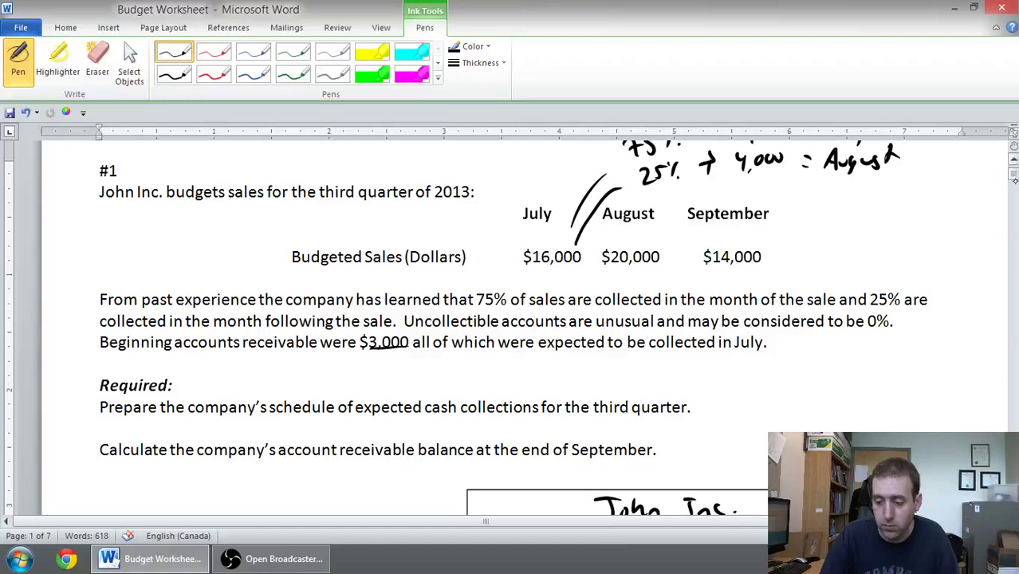
pyautogui.scroll(-15, 1011, 179)
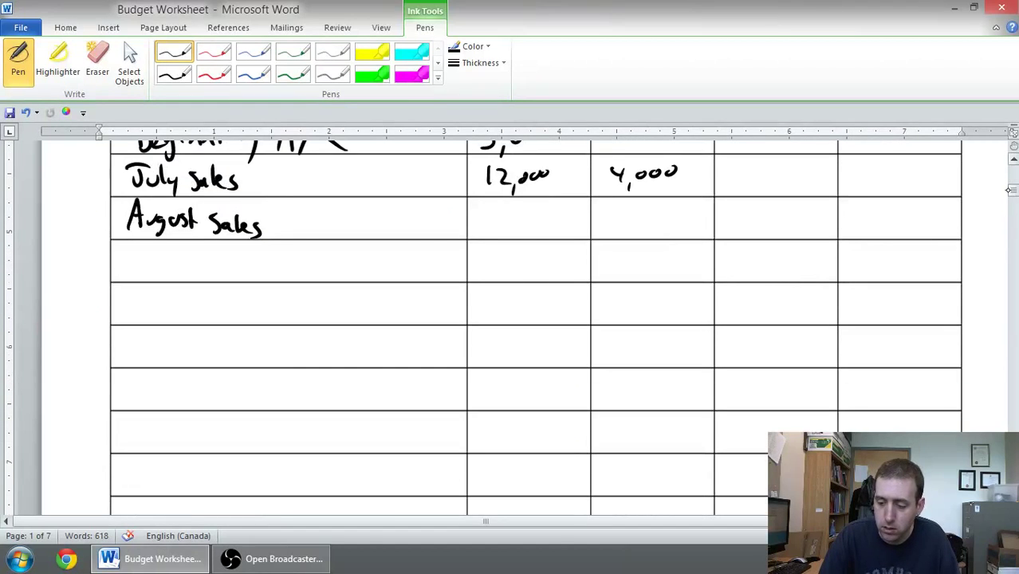
pyautogui.scroll(5, 1008, 189)
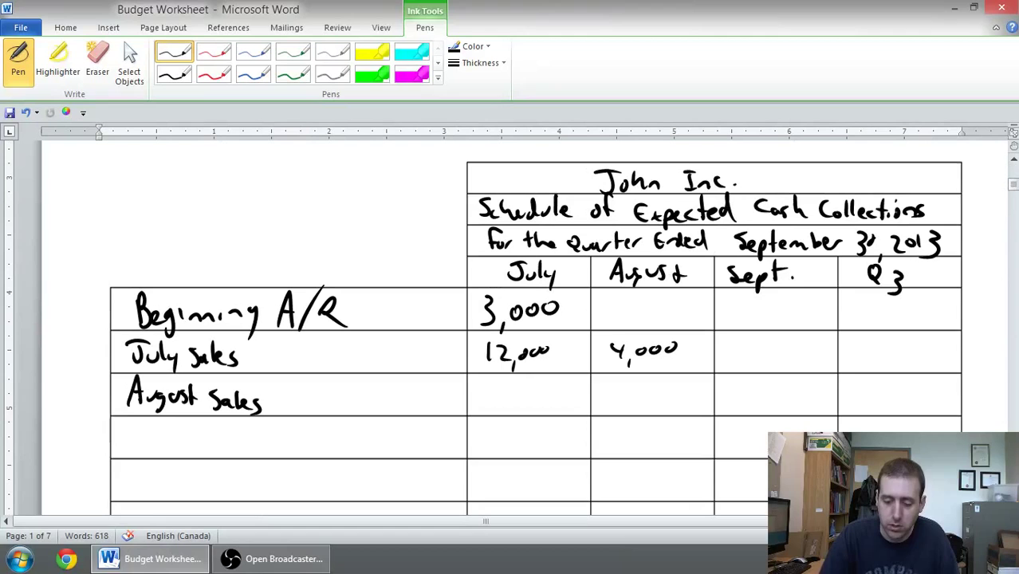
pyautogui.moveTo(607, 389)
pyautogui.mouseDown()
pyautogui.moveTo(630, 411)
pyautogui.moveTo(668, 394)
pyautogui.mouseUp()
pyautogui.moveTo(743, 388)
pyautogui.mouseDown()
pyautogui.moveTo(755, 403)
pyautogui.moveTo(800, 392)
pyautogui.mouseUp()
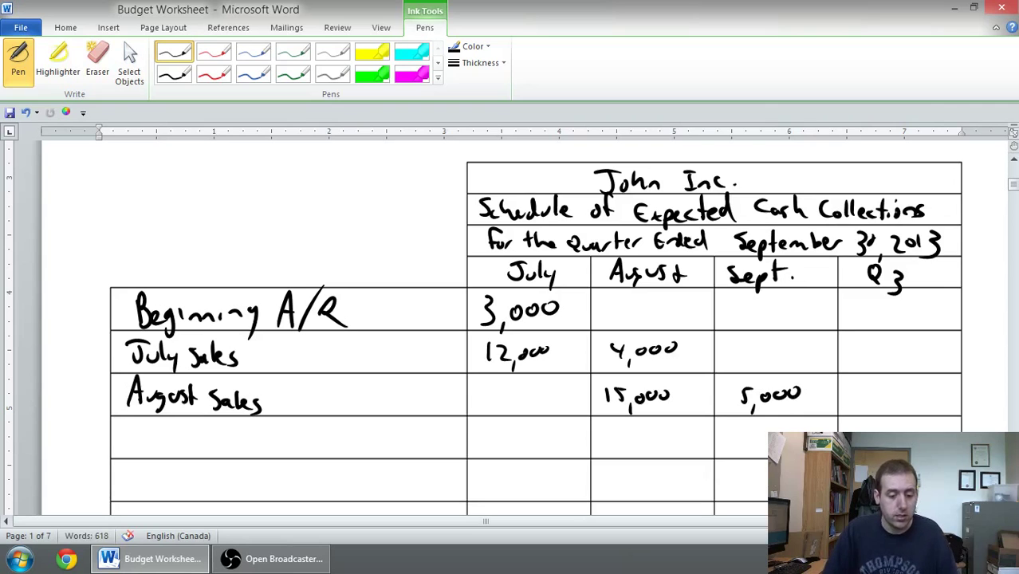
pyautogui.moveTo(140, 427)
pyautogui.mouseDown()
pyautogui.moveTo(131, 442)
pyautogui.moveTo(307, 446)
pyautogui.mouseUp()
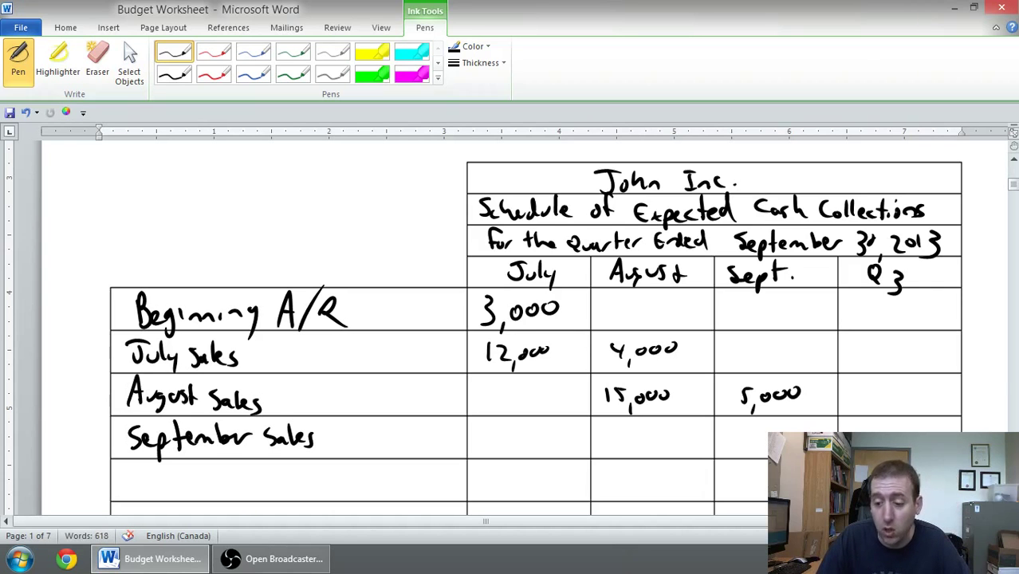
pyautogui.scroll(6, 510, 326)
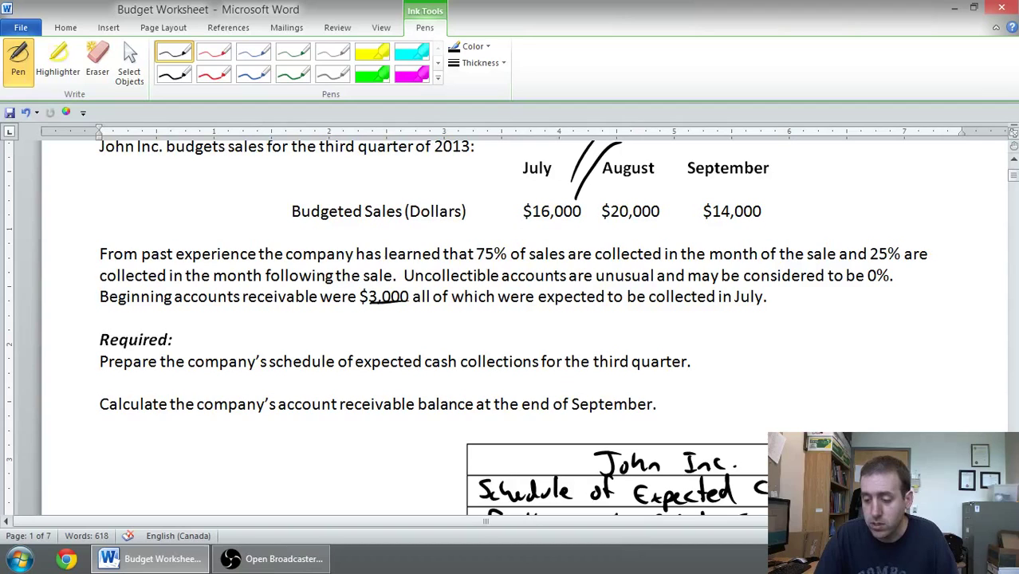
pyautogui.moveTo(1012, 158)
pyautogui.mouseDown()
pyautogui.moveTo(1011, 187)
pyautogui.moveTo(1013, 173)
pyautogui.mouseUp()
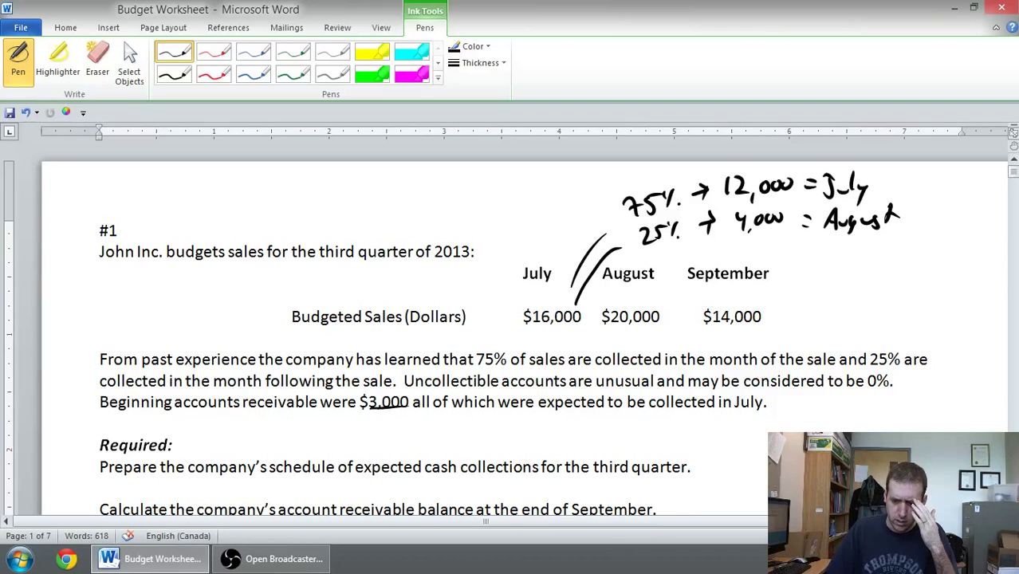
pyautogui.press('super')
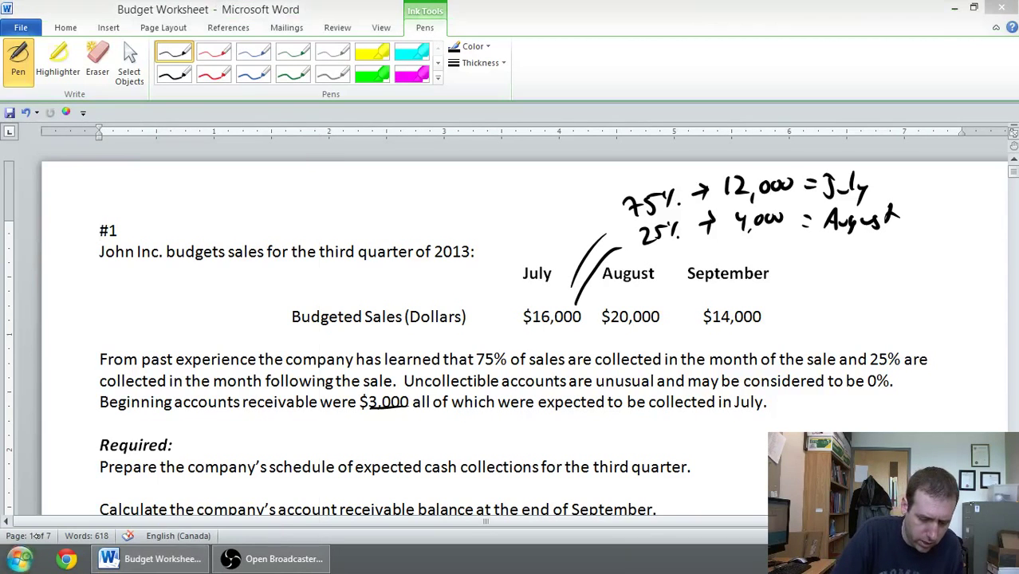
pyautogui.write('calc')
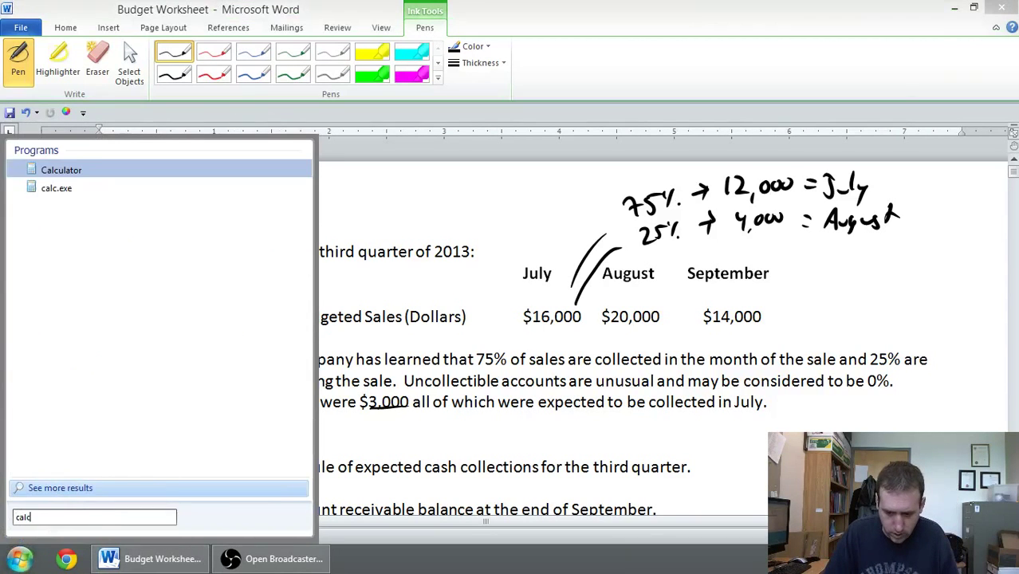
pyautogui.click(60, 487)
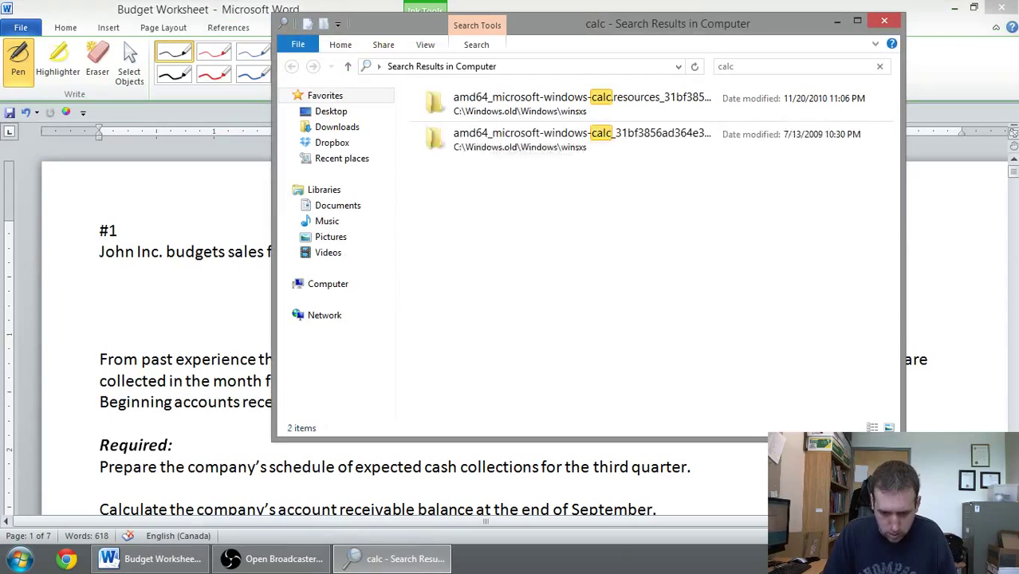
pyautogui.click(884, 21)
# - Switch to Calculator, compute 75% of the September budgeted sales as .75*14000, and close it
pyautogui.click(18, 560)
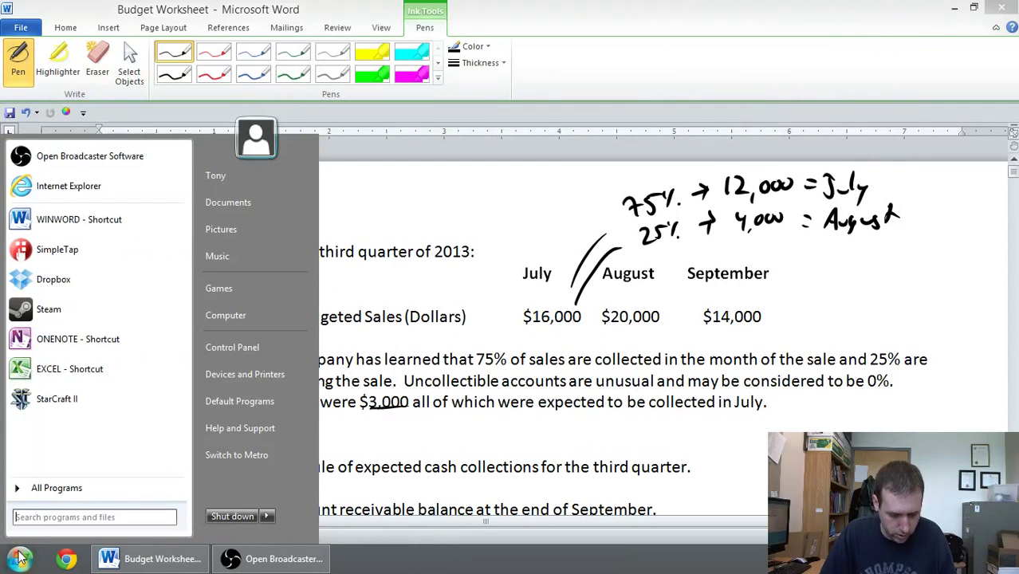
pyautogui.write('calc')
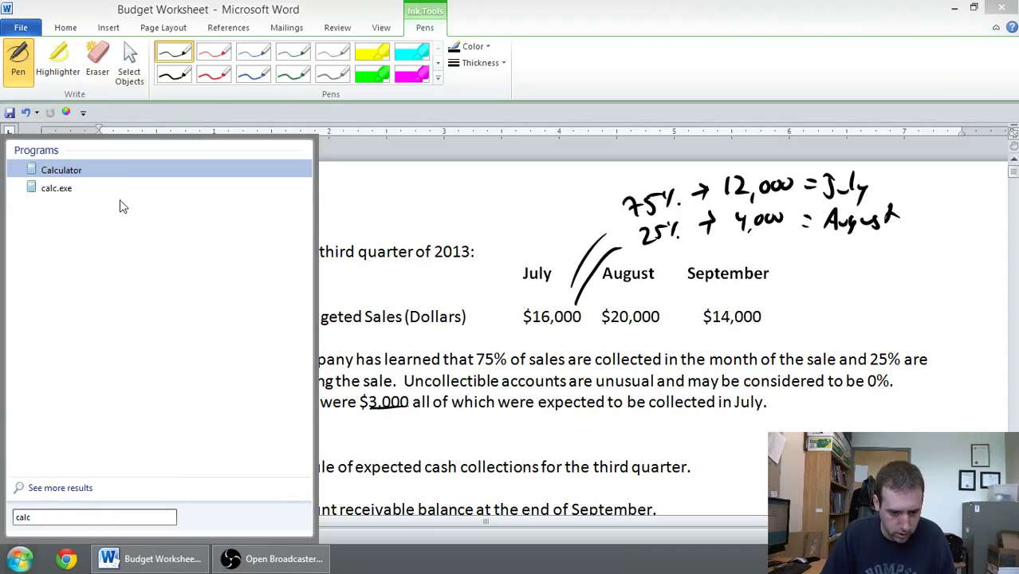
pyautogui.click(100, 173)
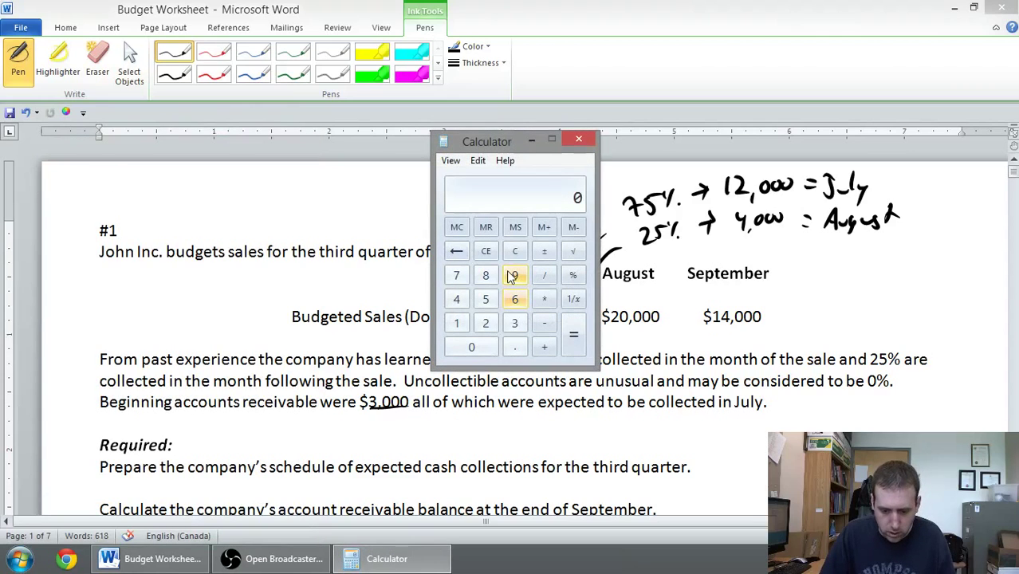
pyautogui.write('.75')
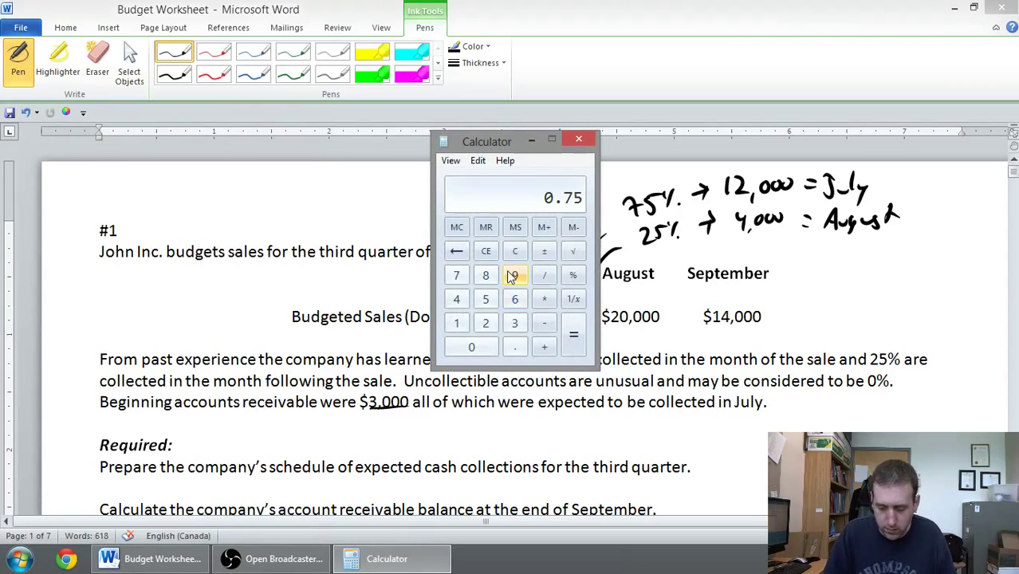
pyautogui.write('*14000')
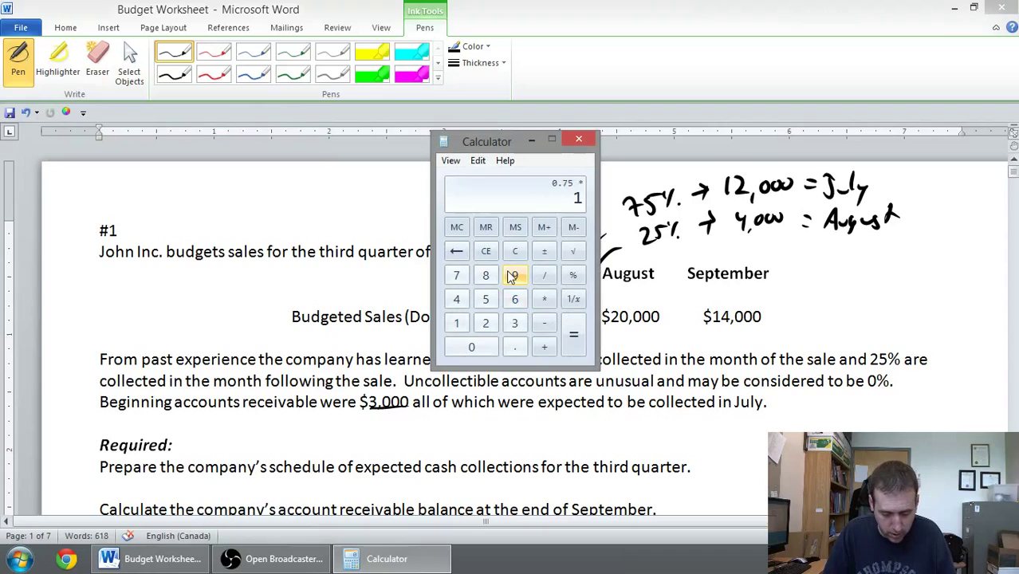
pyautogui.press('Return')
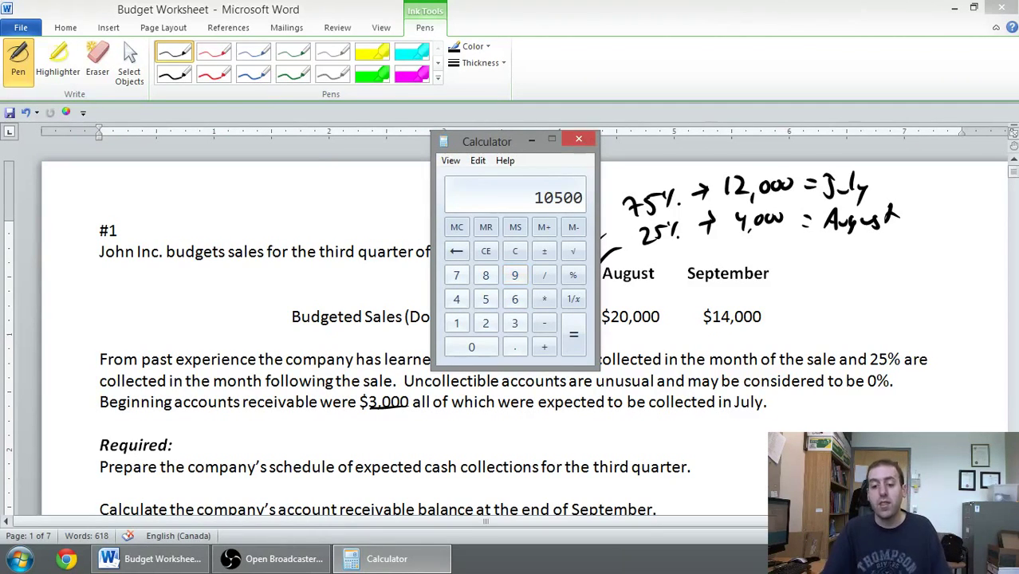
pyautogui.click(579, 139)
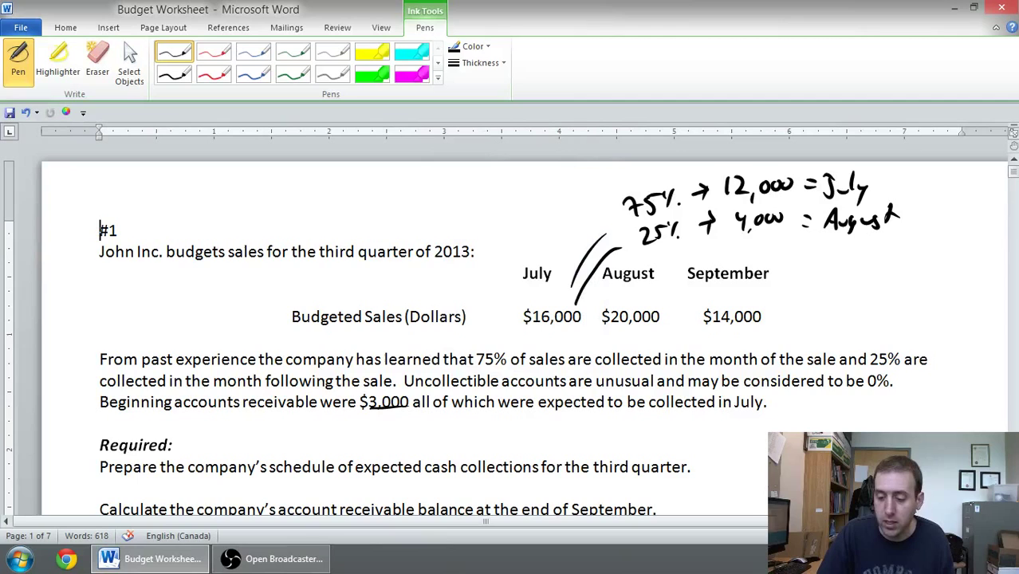
# - Handwrite 10,500 under Sept. in the September Sales row of the collections schedule
pyautogui.scroll(-8, 526, 327)
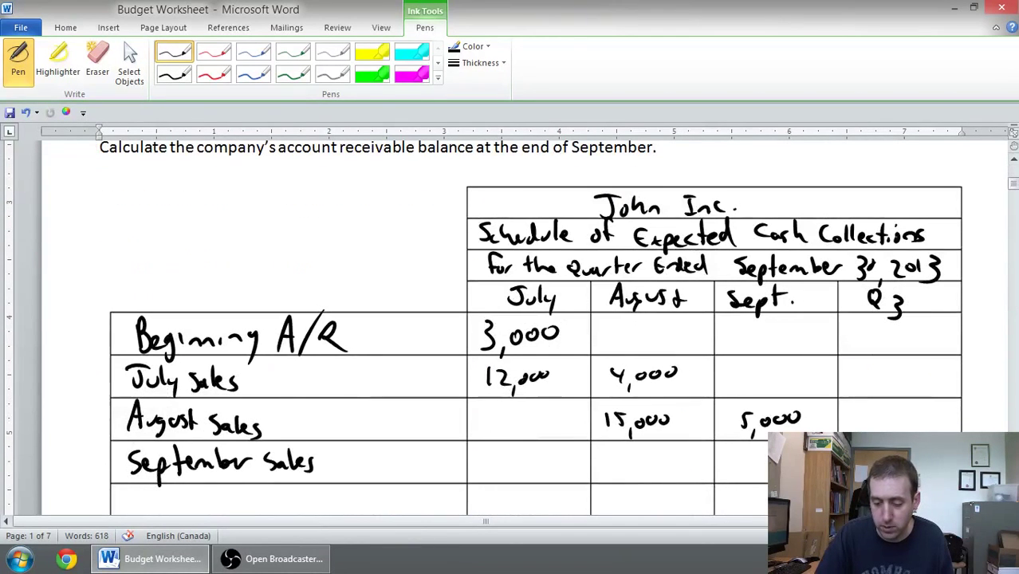
pyautogui.moveTo(740, 449); pyautogui.dragTo(739, 472)
pyautogui.moveTo(753, 454); pyautogui.dragTo(756, 480)
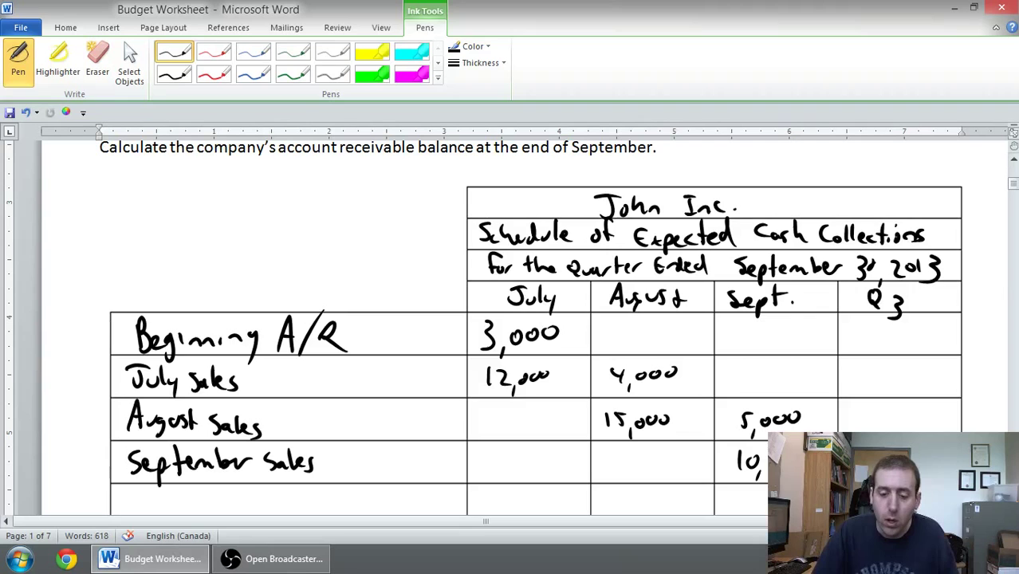
# - Circle the words "the third quarter" in the Required instructions above the schedule
pyautogui.scroll(3, 1008, 156)
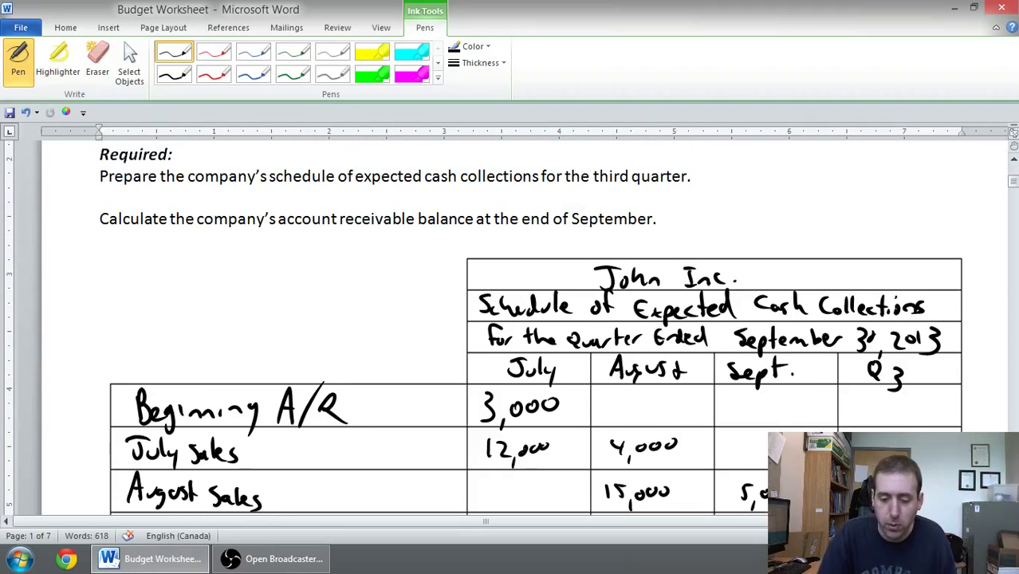
pyautogui.moveTo(596, 193)
pyautogui.mouseDown()
pyautogui.moveTo(558, 177)
pyautogui.moveTo(605, 192)
pyautogui.mouseUp()
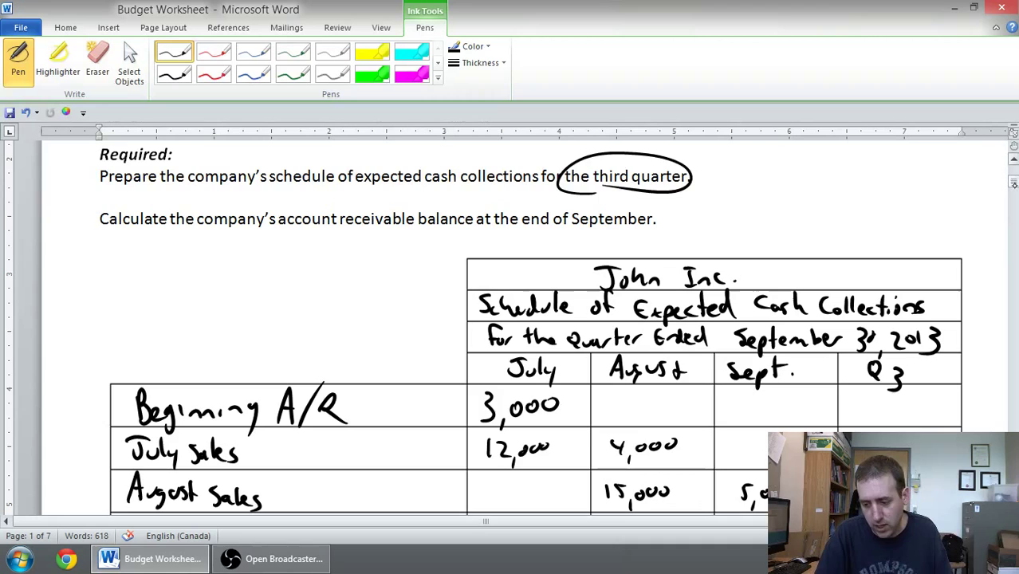
# - Handwrite the label "Total" in the row below September Sales
pyautogui.scroll(-5, 1013, 183)
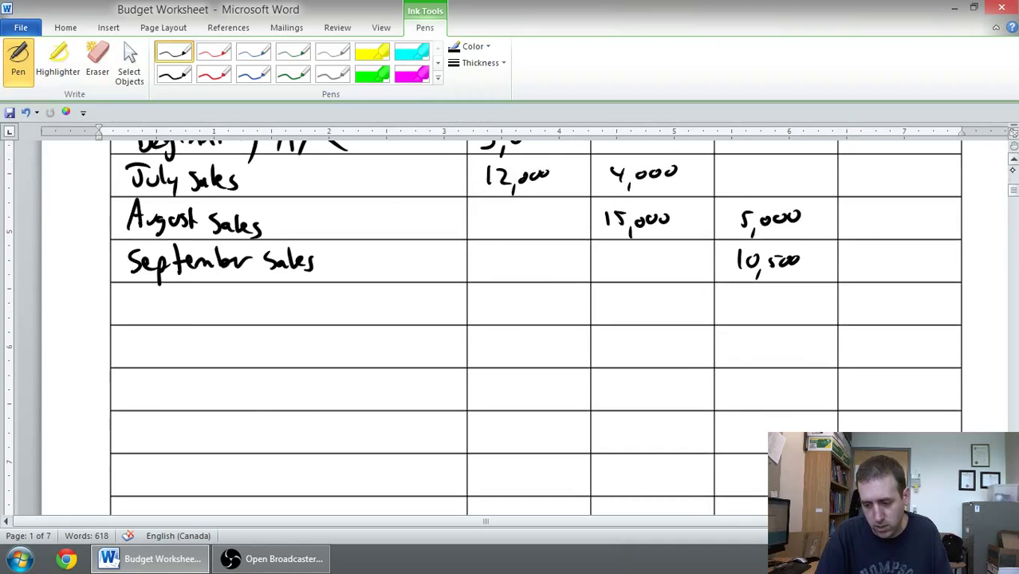
pyautogui.scroll(1, 1012, 164)
pyautogui.scroll(1, 1012, 159)
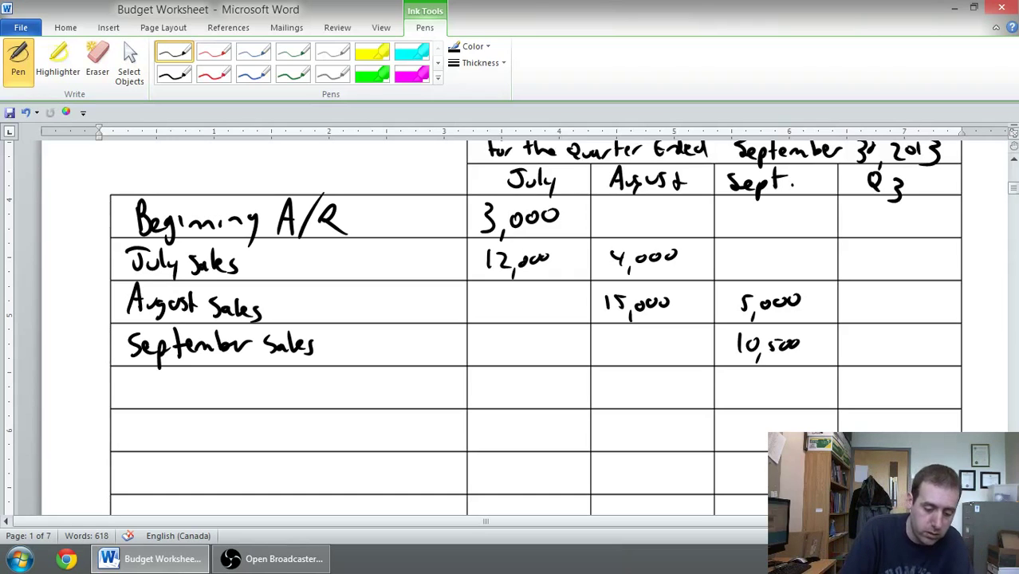
pyautogui.moveTo(127, 375); pyautogui.dragTo(128, 399)
pyautogui.moveTo(115, 375)
pyautogui.mouseDown()
pyautogui.moveTo(148, 373)
pyautogui.moveTo(148, 387)
pyautogui.mouseUp()
pyautogui.moveTo(164, 374)
pyautogui.mouseDown()
pyautogui.moveTo(165, 397)
pyautogui.moveTo(171, 383)
pyautogui.mouseUp()
pyautogui.moveTo(180, 387); pyautogui.dragTo(186, 397)
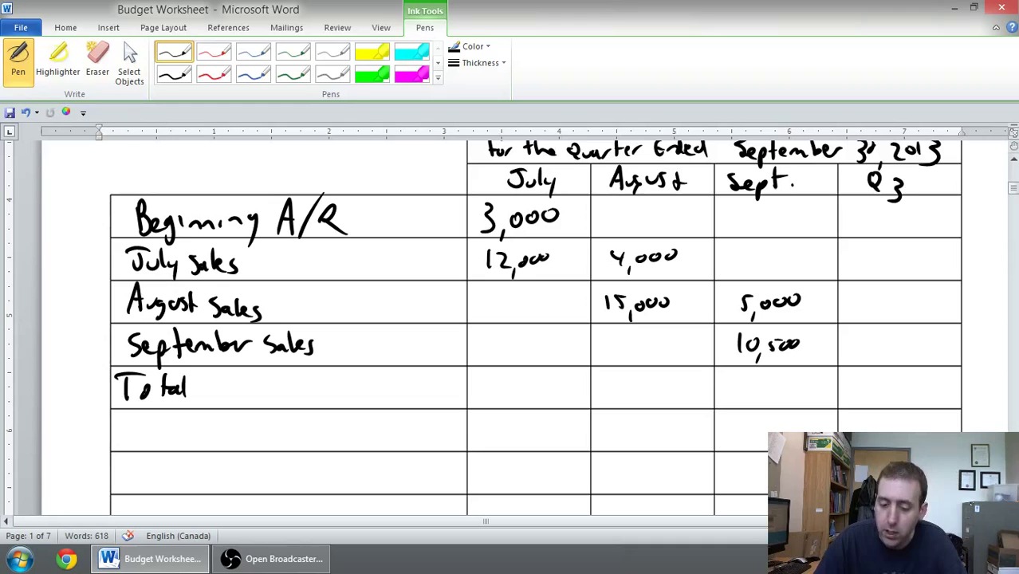
# - Handwrite the Q3 amounts 3,000 for Beginning A/R and 16,000 for July Sales
pyautogui.moveTo(853, 205)
pyautogui.mouseDown()
pyautogui.moveTo(863, 212)
pyautogui.moveTo(856, 232)
pyautogui.mouseUp()
pyautogui.moveTo(869, 229)
pyautogui.mouseDown()
pyautogui.moveTo(868, 239)
pyautogui.moveTo(882, 220)
pyautogui.mouseUp()
pyautogui.moveTo(896, 219); pyautogui.dragTo(898, 219)
pyautogui.moveTo(910, 218); pyautogui.dragTo(910, 220)
pyautogui.moveTo(860, 252); pyautogui.dragTo(869, 263)
pyautogui.moveTo(880, 268)
pyautogui.mouseDown()
pyautogui.moveTo(877, 278)
pyautogui.moveTo(893, 256)
pyautogui.mouseUp()
pyautogui.moveTo(907, 253); pyautogui.dragTo(918, 254)
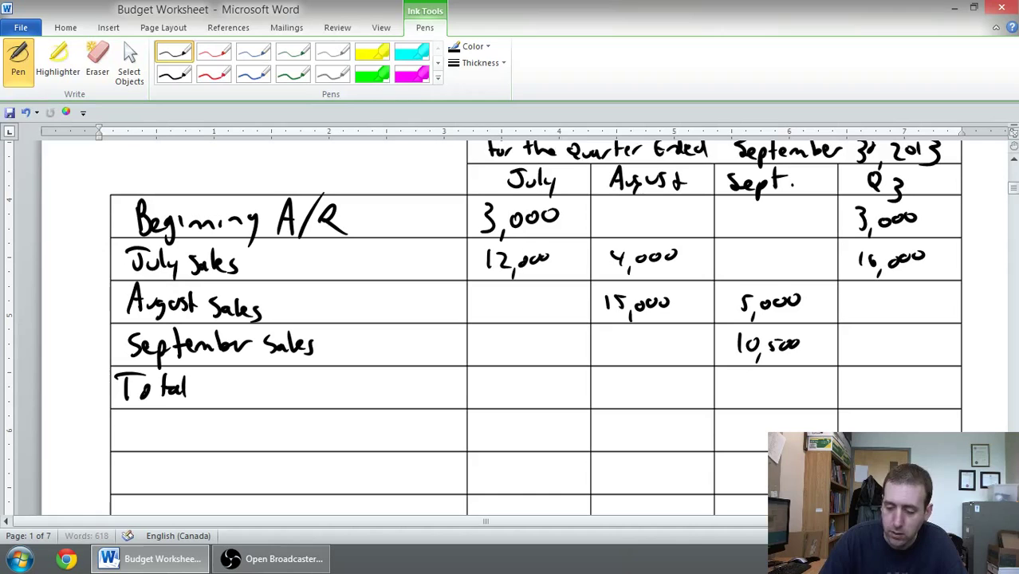
# - Handwrite the Q3 amounts 20,000 for August Sales and 10,500 for September Sales
pyautogui.moveTo(853, 289); pyautogui.dragTo(869, 305)
pyautogui.moveTo(874, 292); pyautogui.dragTo(877, 316)
pyautogui.moveTo(896, 297); pyautogui.dragTo(923, 296)
pyautogui.moveTo(860, 335); pyautogui.dragTo(861, 351)
pyautogui.moveTo(872, 337)
pyautogui.mouseDown()
pyautogui.moveTo(877, 363)
pyautogui.moveTo(893, 351)
pyautogui.mouseUp()
pyautogui.moveTo(911, 343); pyautogui.dragTo(930, 344)
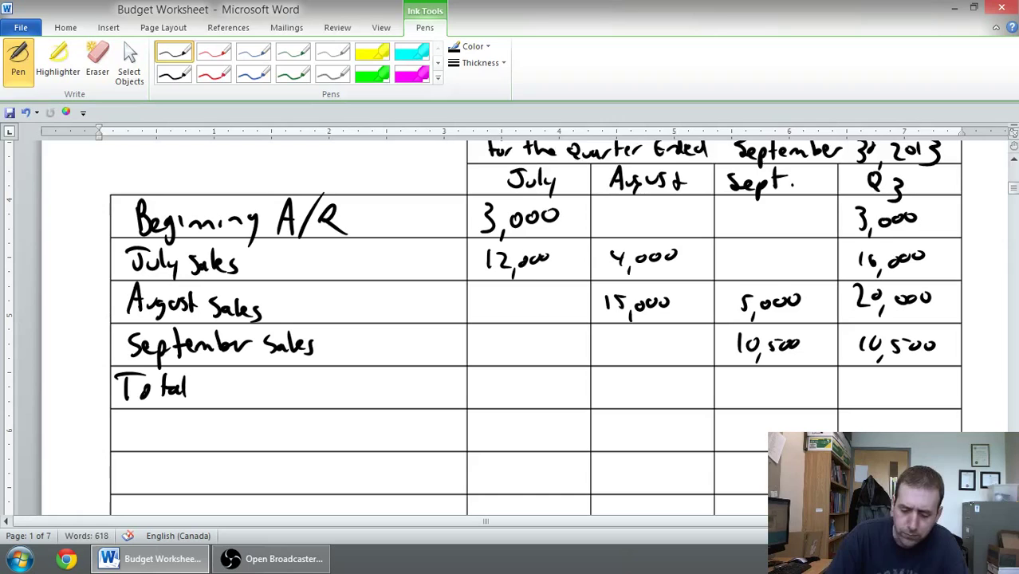
# - Handwrite the monthly collection totals 15000 under July and 19,000 under August in the Total row
pyautogui.moveTo(488, 377); pyautogui.dragTo(488, 391)
pyautogui.moveTo(502, 377)
pyautogui.mouseDown()
pyautogui.moveTo(495, 390)
pyautogui.moveTo(528, 379)
pyautogui.mouseUp()
pyautogui.moveTo(542, 378); pyautogui.dragTo(541, 379)
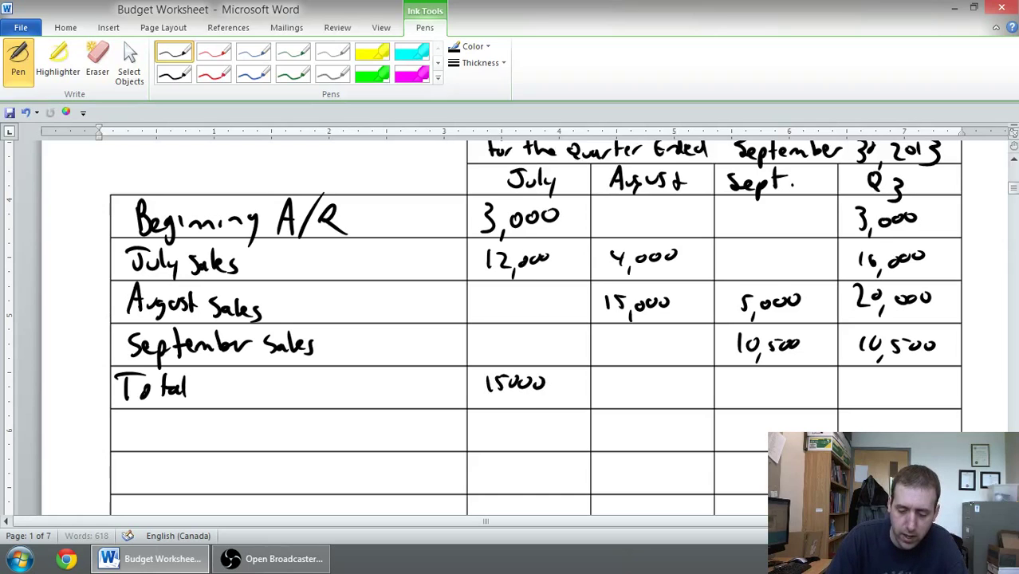
pyautogui.moveTo(607, 375)
pyautogui.mouseDown()
pyautogui.moveTo(607, 391)
pyautogui.moveTo(633, 407)
pyautogui.mouseUp()
pyautogui.moveTo(648, 383); pyautogui.dragTo(657, 386)
pyautogui.moveTo(667, 386); pyautogui.dragTo(672, 388)
# - Complete the Total row with 15,500 under Sept. and 49,500 under Q3
pyautogui.moveTo(735, 376); pyautogui.dragTo(743, 392)
pyautogui.moveTo(748, 376)
pyautogui.mouseDown()
pyautogui.moveTo(757, 376)
pyautogui.moveTo(758, 407)
pyautogui.mouseUp()
pyautogui.moveTo(769, 384)
pyautogui.mouseDown()
pyautogui.moveTo(770, 402)
pyautogui.moveTo(778, 387)
pyautogui.mouseUp()
pyautogui.moveTo(795, 381); pyautogui.dragTo(806, 382)
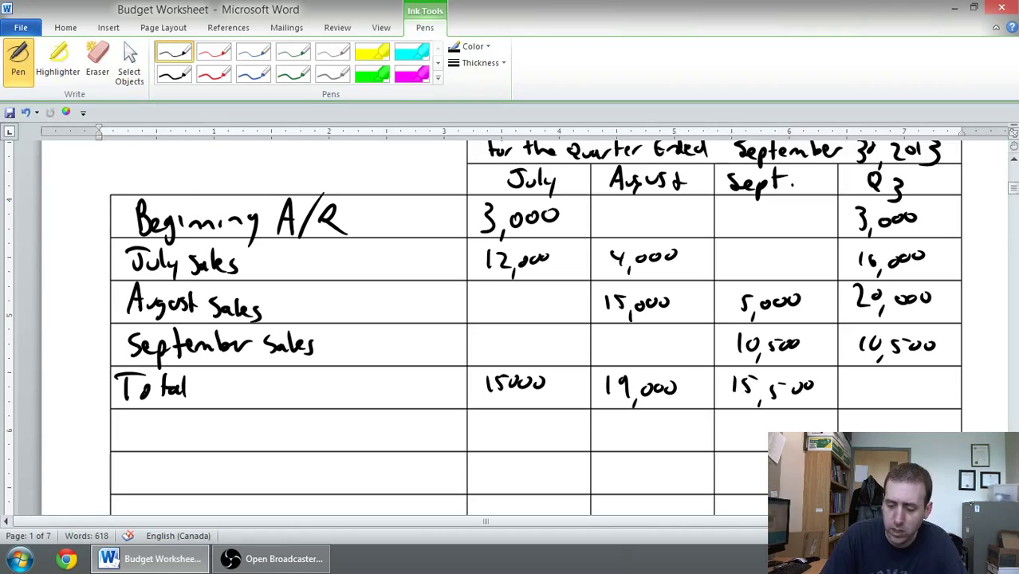
pyautogui.moveTo(850, 378); pyautogui.dragTo(864, 388)
pyautogui.moveTo(859, 378)
pyautogui.mouseDown()
pyautogui.moveTo(858, 397)
pyautogui.moveTo(872, 397)
pyautogui.mouseUp()
pyautogui.moveTo(880, 399)
pyautogui.mouseDown()
pyautogui.moveTo(877, 407)
pyautogui.moveTo(904, 380)
pyautogui.mouseUp()
pyautogui.moveTo(917, 382); pyautogui.dragTo(932, 383)
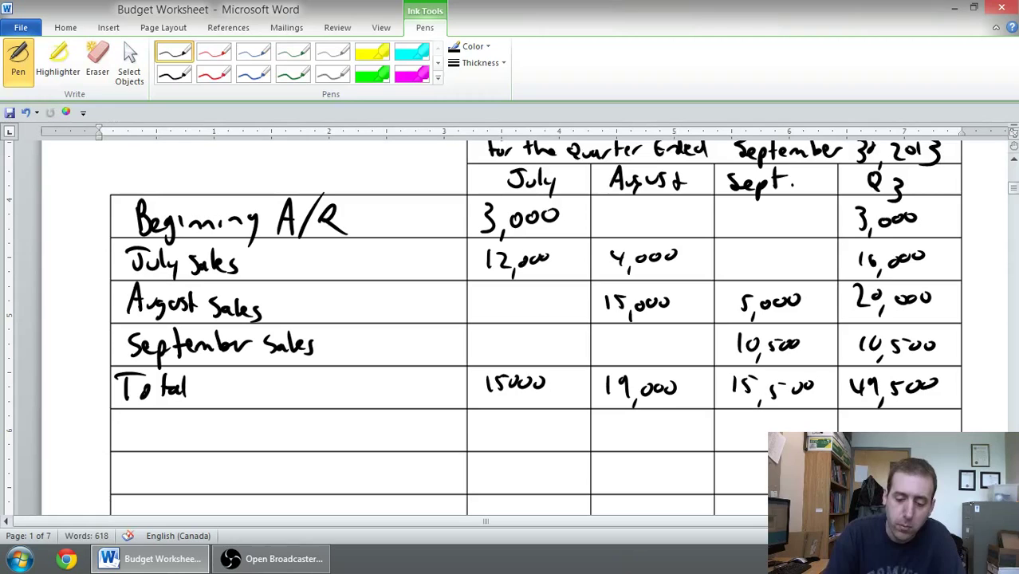
# - Add a dollar sign before the first amount in each of the July, August, Sept. and Q3 columns
pyautogui.moveTo(461, 203); pyautogui.dragTo(461, 230)
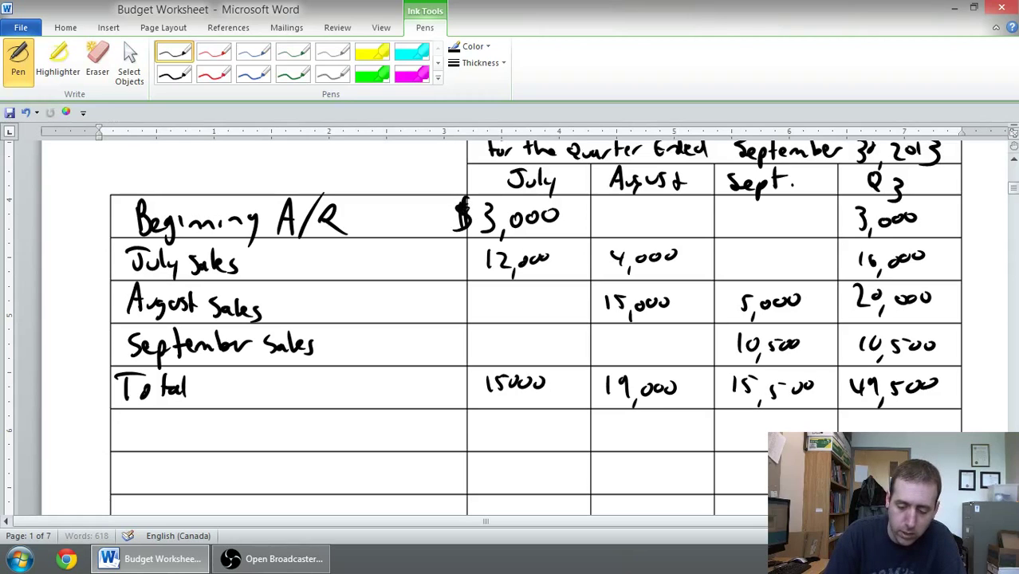
pyautogui.moveTo(594, 250); pyautogui.dragTo(588, 270)
pyautogui.moveTo(725, 293); pyautogui.dragTo(720, 310)
pyautogui.moveTo(840, 206); pyautogui.dragTo(839, 231)
pyautogui.moveTo(847, 209); pyautogui.dragTo(834, 228)
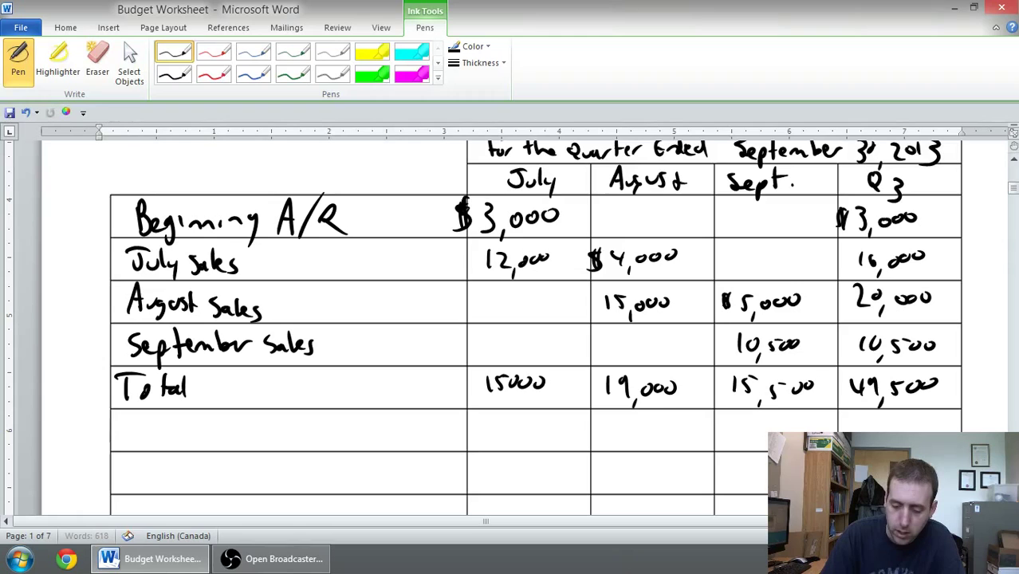
# - Add dollar signs before all four amounts in the Total row
pyautogui.moveTo(476, 369)
pyautogui.mouseDown()
pyautogui.moveTo(476, 397)
pyautogui.moveTo(468, 393)
pyautogui.mouseUp()
pyautogui.moveTo(592, 369); pyautogui.dragTo(584, 389)
pyautogui.moveTo(720, 368); pyautogui.dragTo(711, 391)
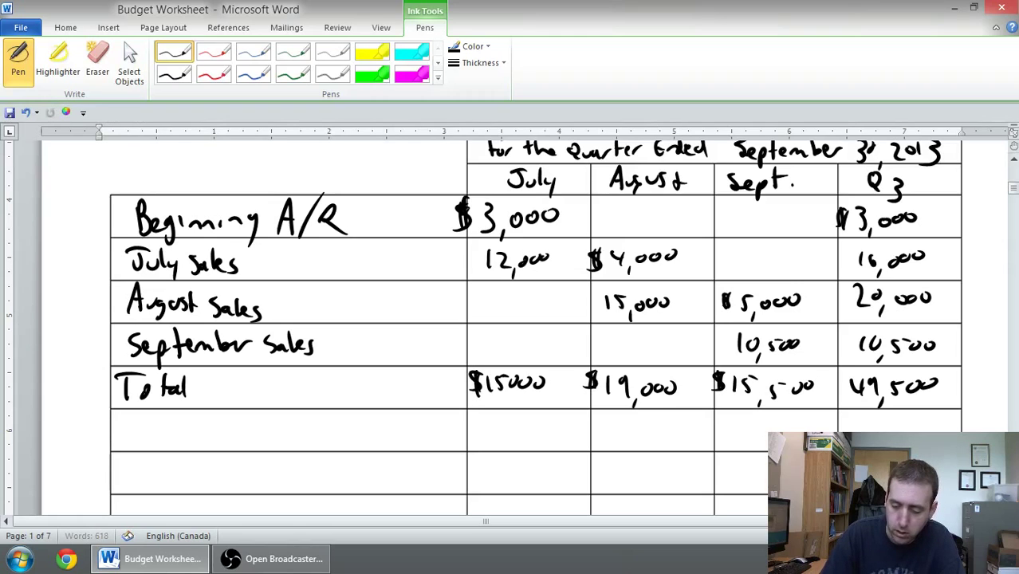
pyautogui.moveTo(839, 368); pyautogui.dragTo(834, 389)
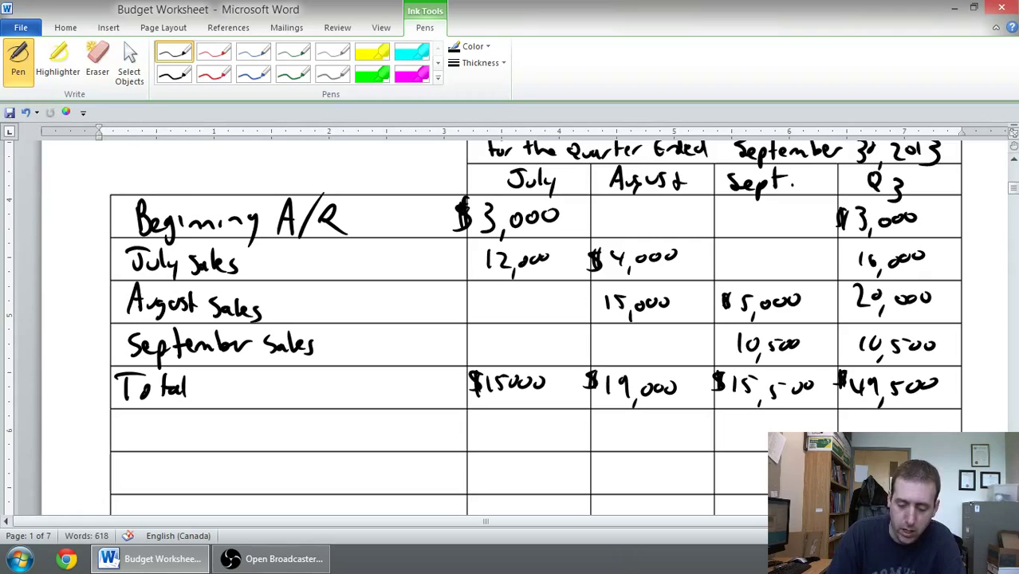
# - Underline the last amount above the Total row in each of the July, August, Sept. and Q3 columns
pyautogui.moveTo(477, 272); pyautogui.dragTo(544, 278)
pyautogui.moveTo(603, 317); pyautogui.dragTo(663, 319)
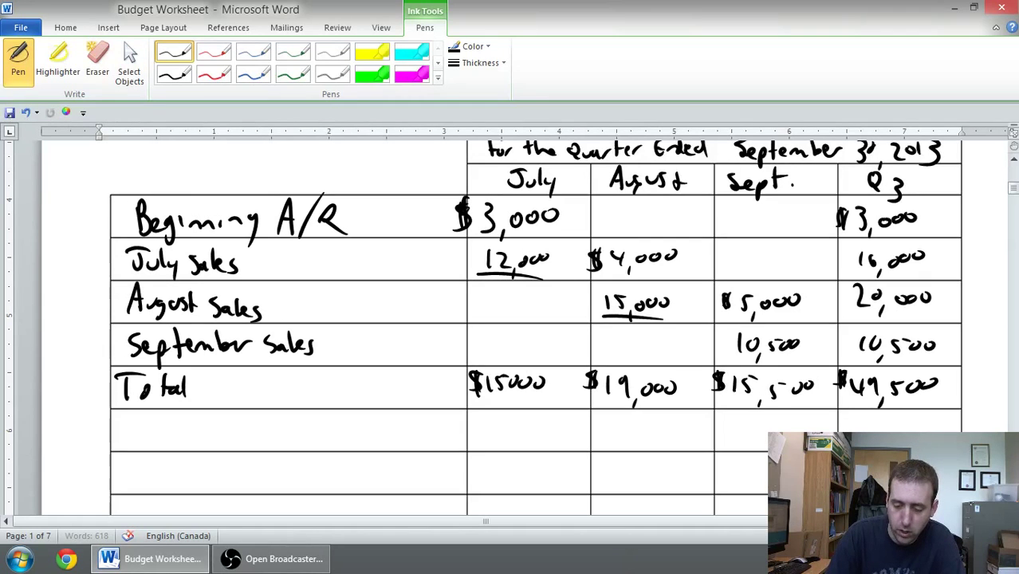
pyautogui.moveTo(725, 356); pyautogui.dragTo(915, 351)
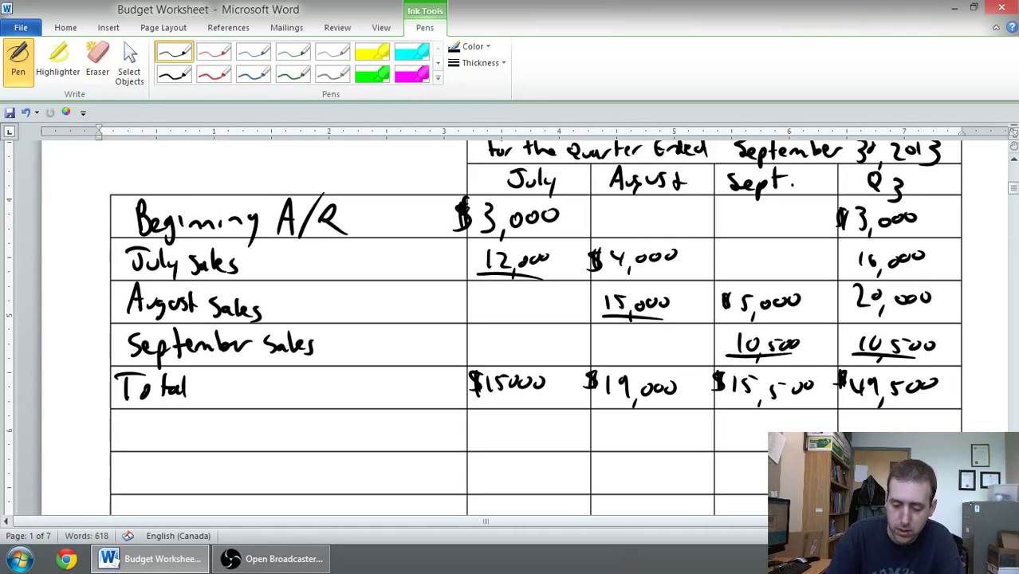
# - Double-underline all four amounts in the Total row
pyautogui.moveTo(472, 396); pyautogui.dragTo(664, 403)
pyautogui.moveTo(597, 410); pyautogui.dragTo(785, 399)
pyautogui.moveTo(720, 414); pyautogui.dragTo(931, 399)
pyautogui.moveTo(839, 415); pyautogui.dragTo(934, 414)
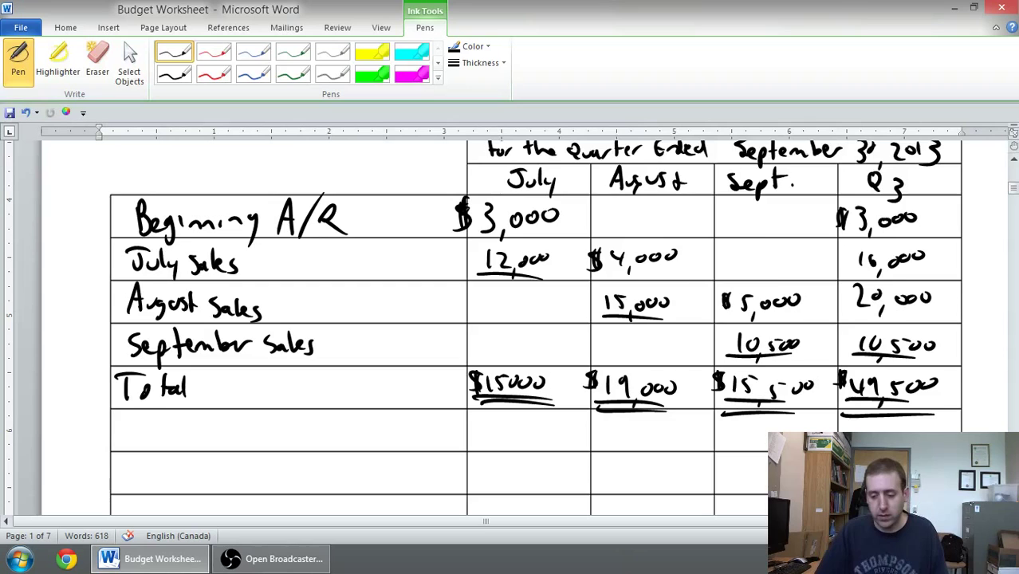
# - Handwrite the label "A/R Ending:" in the blank rows below the Total row
pyautogui.scroll(-2, 534, 319)
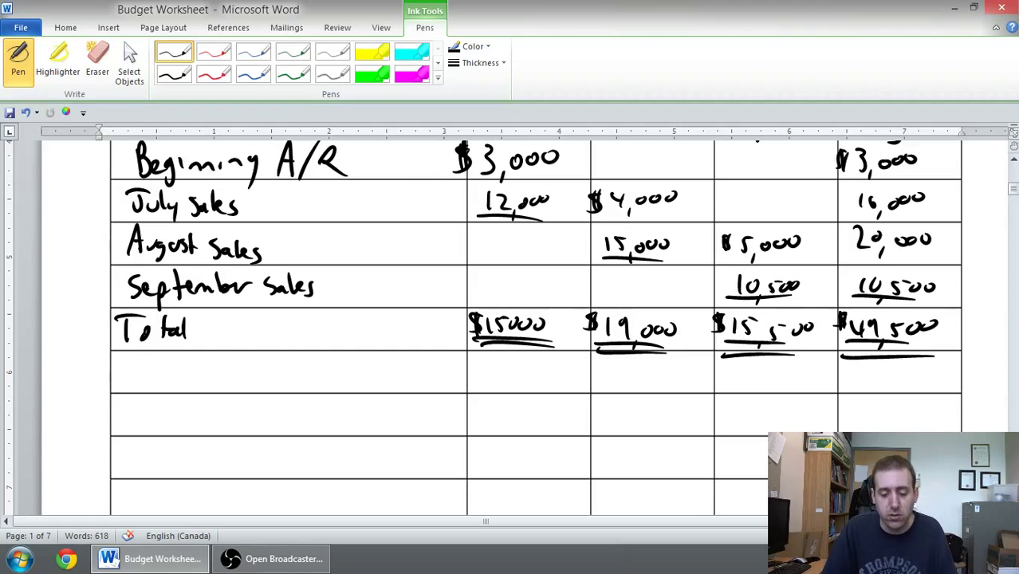
pyautogui.moveTo(252, 447)
pyautogui.mouseDown()
pyautogui.moveTo(281, 445)
pyautogui.moveTo(309, 392)
pyautogui.mouseUp()
pyautogui.moveTo(312, 440); pyautogui.dragTo(330, 440)
pyautogui.moveTo(375, 408)
pyautogui.mouseDown()
pyautogui.moveTo(374, 437)
pyautogui.moveTo(445, 431)
pyautogui.moveTo(440, 459)
pyautogui.mouseUp()
pyautogui.moveTo(459, 399); pyautogui.dragTo(459, 408)
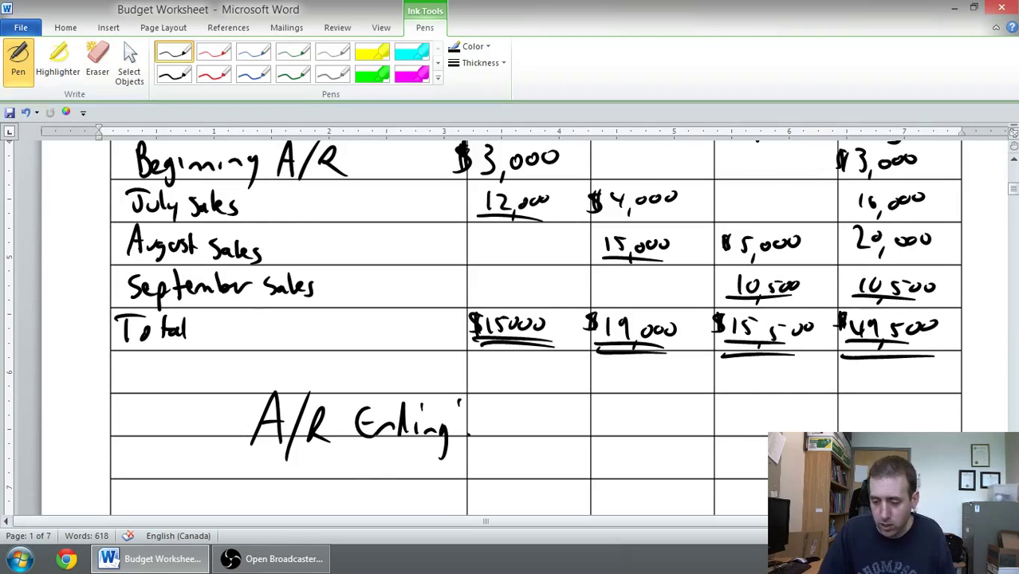
# - Check the budgeted sales and collection terms in the problem text, and handwrite $3,500 beside the A/R Ending label
pyautogui.scroll(10, 510, 327)
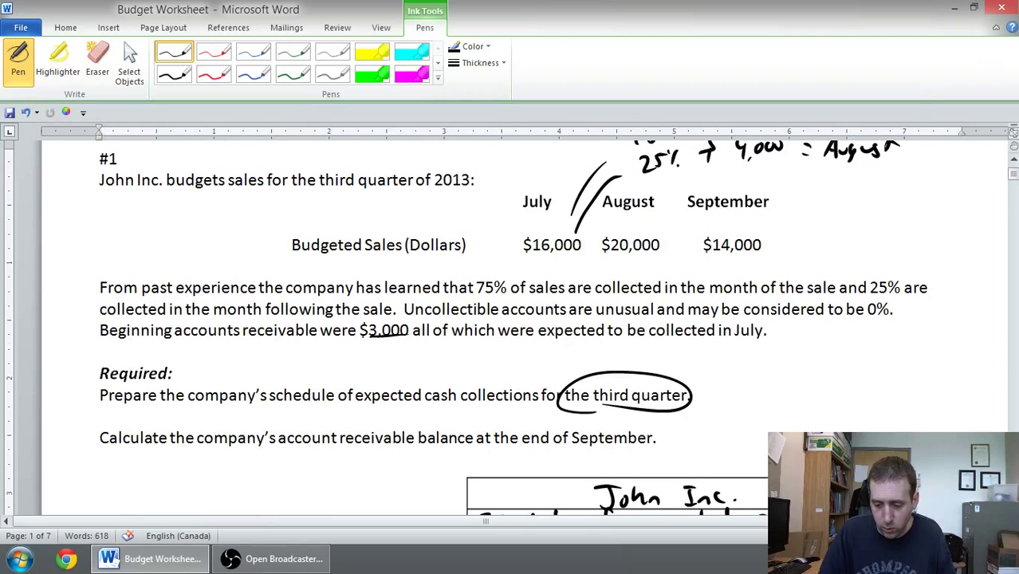
pyautogui.scroll(-12, 534, 327)
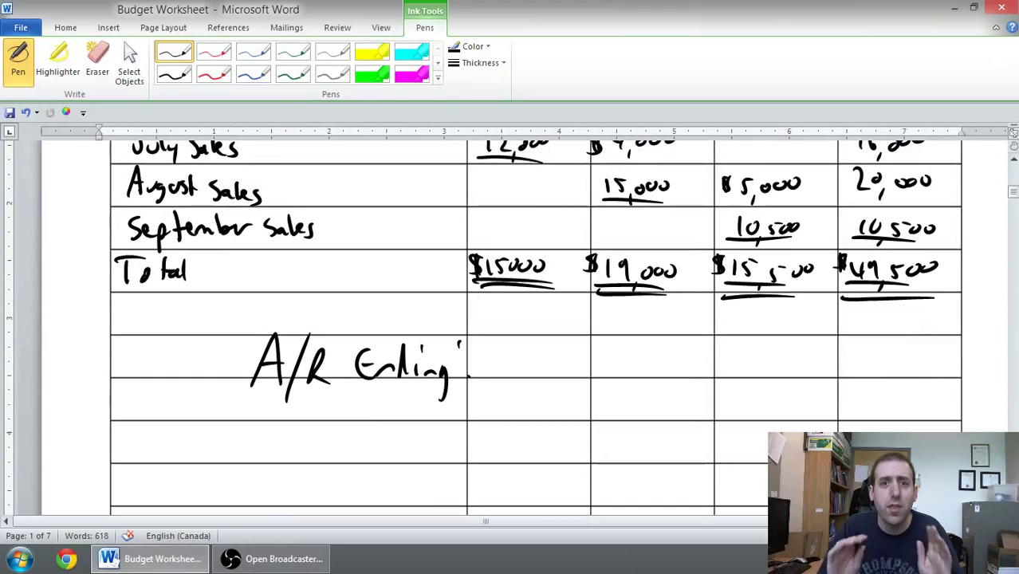
pyautogui.moveTo(509, 349)
pyautogui.mouseDown()
pyautogui.moveTo(512, 384)
pyautogui.moveTo(523, 391)
pyautogui.mouseUp()
pyautogui.moveTo(540, 357)
pyautogui.mouseDown()
pyautogui.moveTo(536, 378)
pyautogui.moveTo(565, 357)
pyautogui.mouseUp()
pyautogui.moveTo(568, 359); pyautogui.dragTo(584, 352)
pyautogui.moveTo(598, 345); pyautogui.dragTo(595, 346)
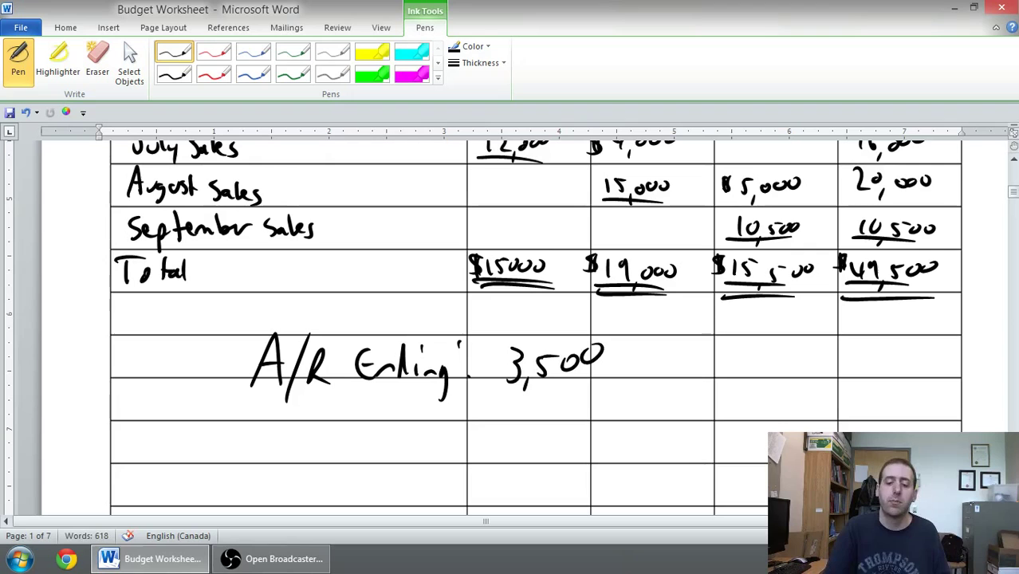
pyautogui.moveTo(491, 332); pyautogui.dragTo(493, 365)
pyautogui.moveTo(489, 333)
pyautogui.mouseDown()
pyautogui.moveTo(484, 364)
pyautogui.moveTo(475, 360)
pyautogui.mouseUp()
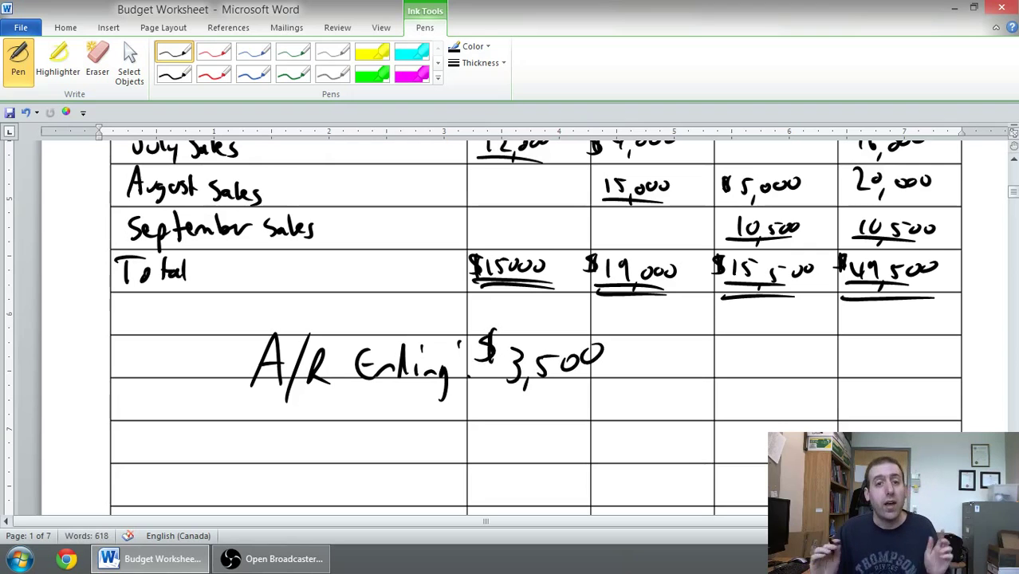